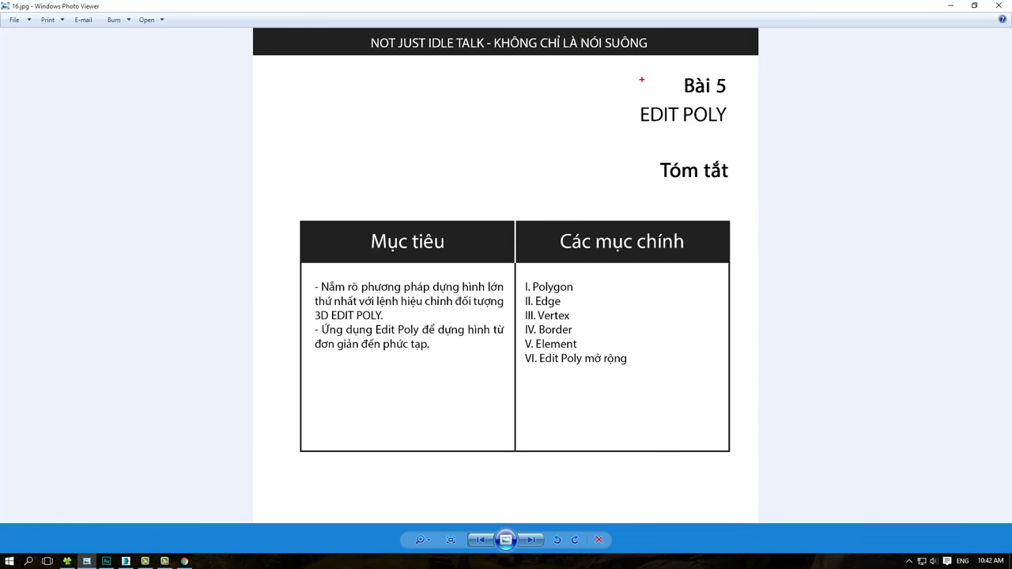
Frame the Bài 5 EDIT POLY title in red on the summary slide, then clear the marks and reposition the slide
drag(581, 102, 615, 105)
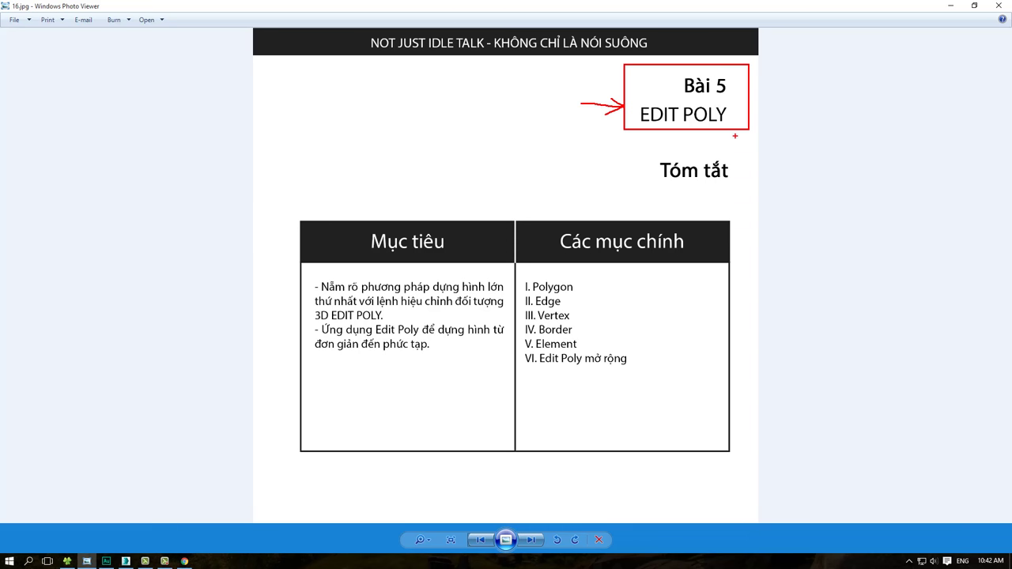
key(Escape)
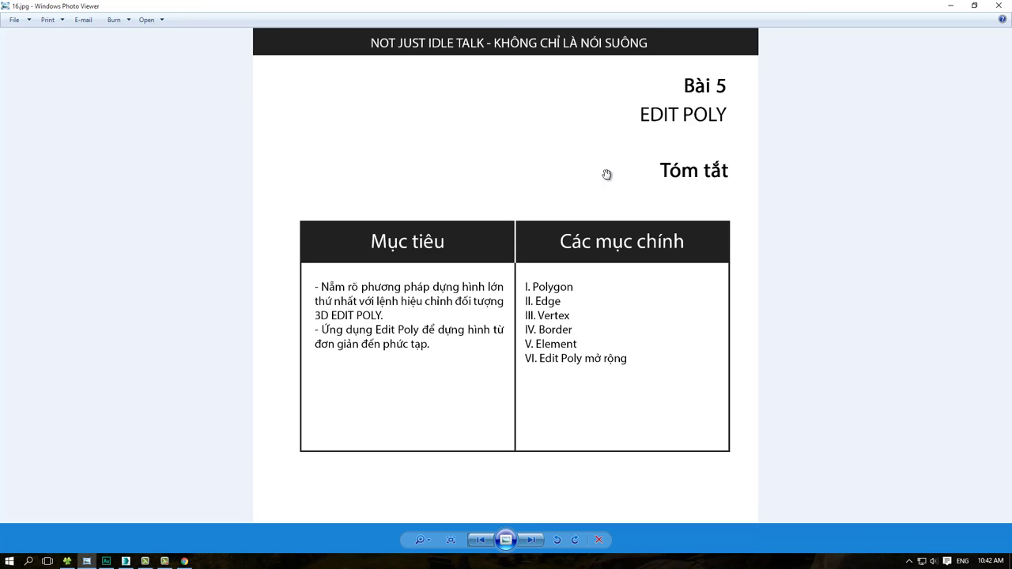
key(ctrl+2)
ctrl+drag(619, 65, 745, 128)
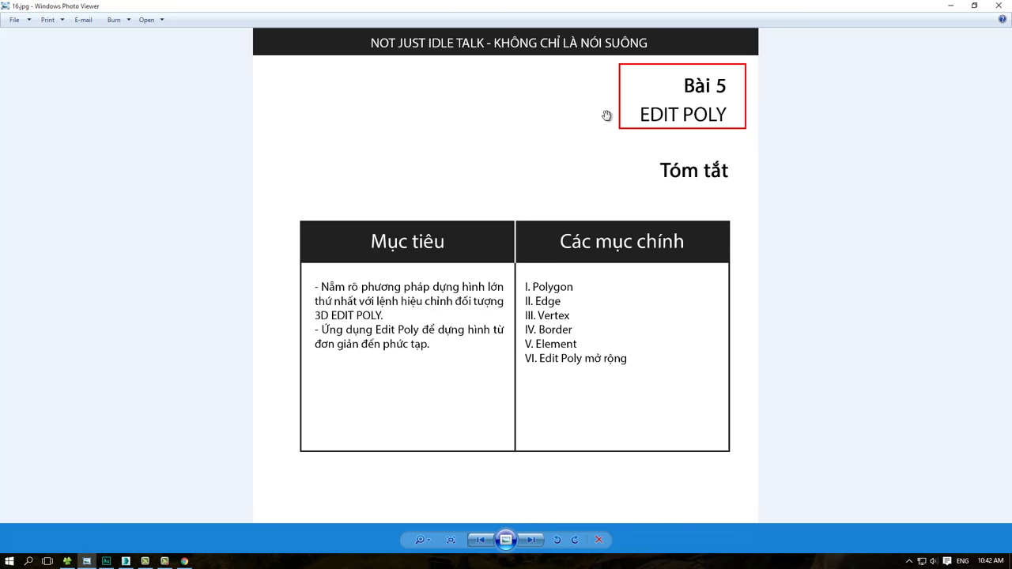
key(Escape)
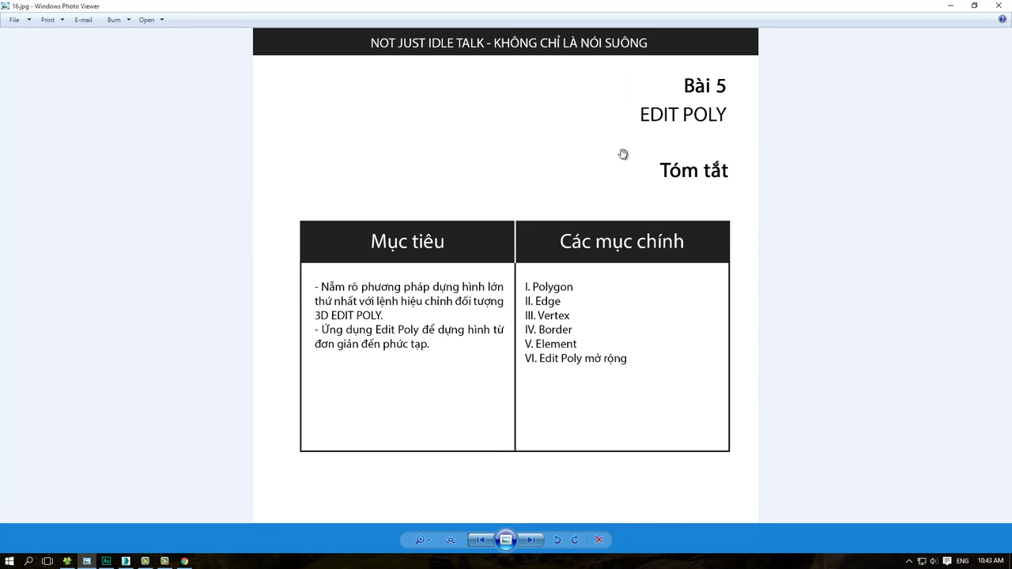
scroll(556, 251, down, 2)
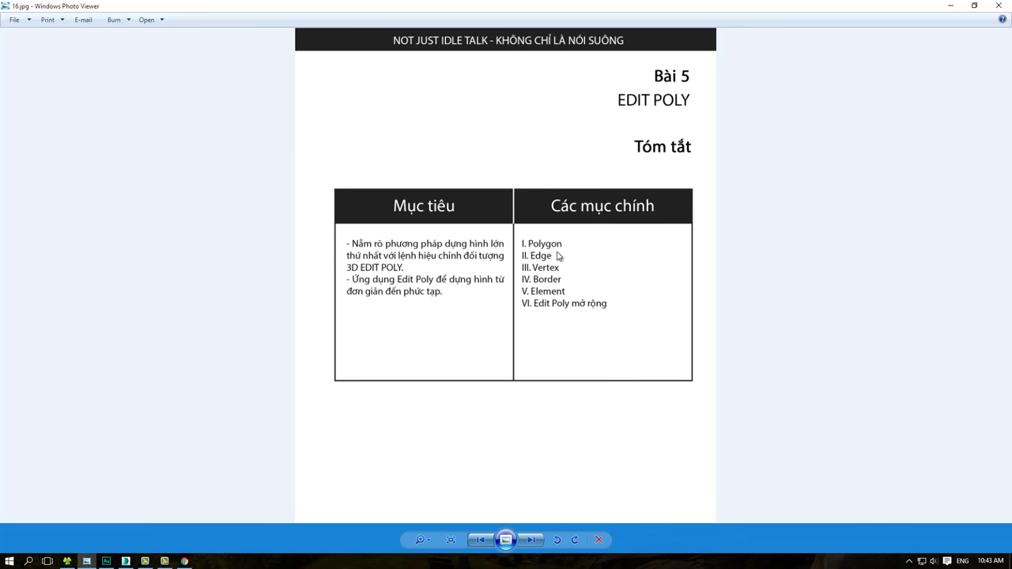
scroll(532, 244, up, 2)
drag(533, 243, 518, 298)
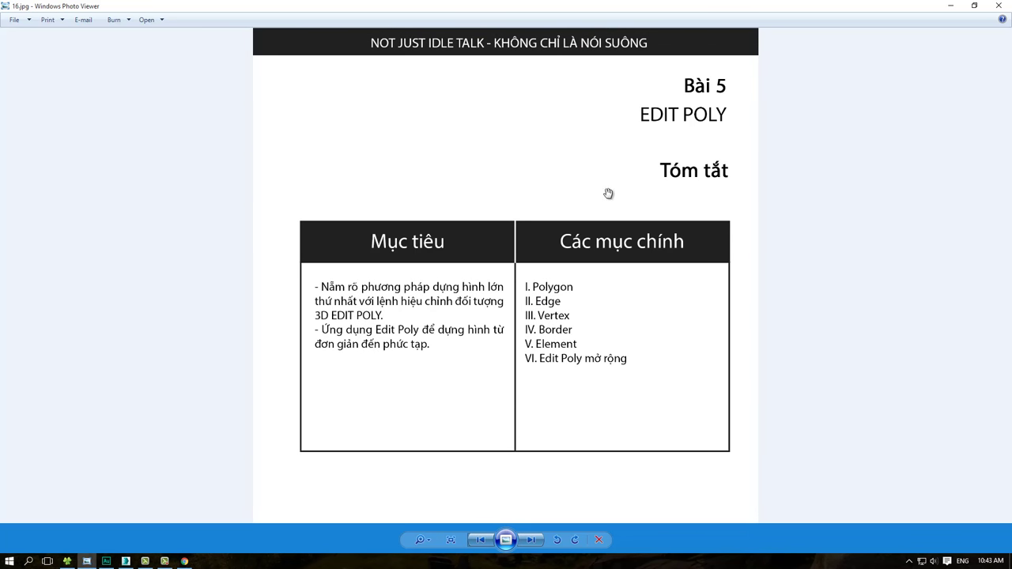
scroll(574, 280, down, 1)
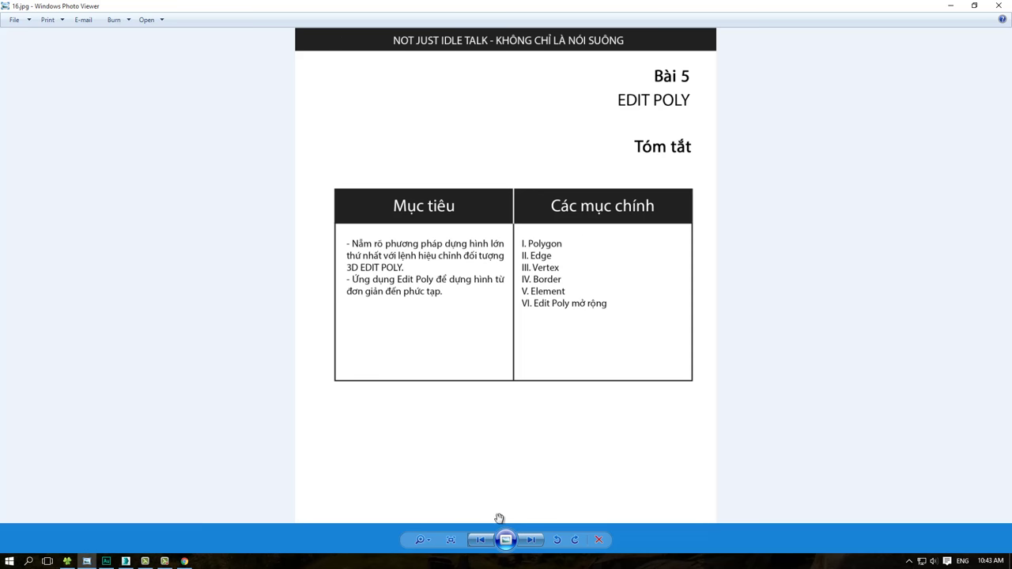
Advance to the 17.jpg EDIT POLY introduction slide and zoom in
click(531, 540)
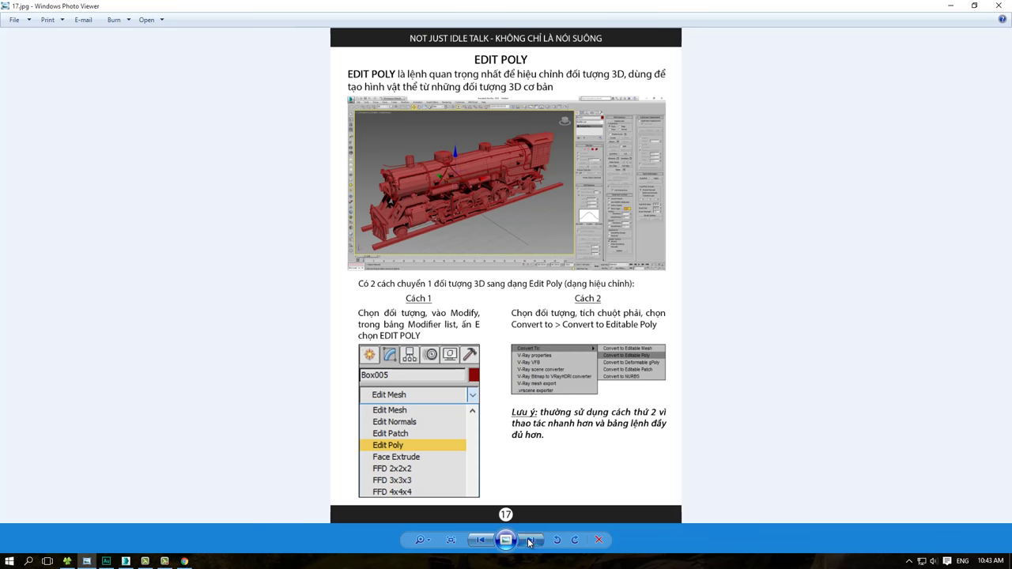
scroll(468, 88, up, 1)
scroll(468, 88, up, 1)
scroll(468, 89, up, 1)
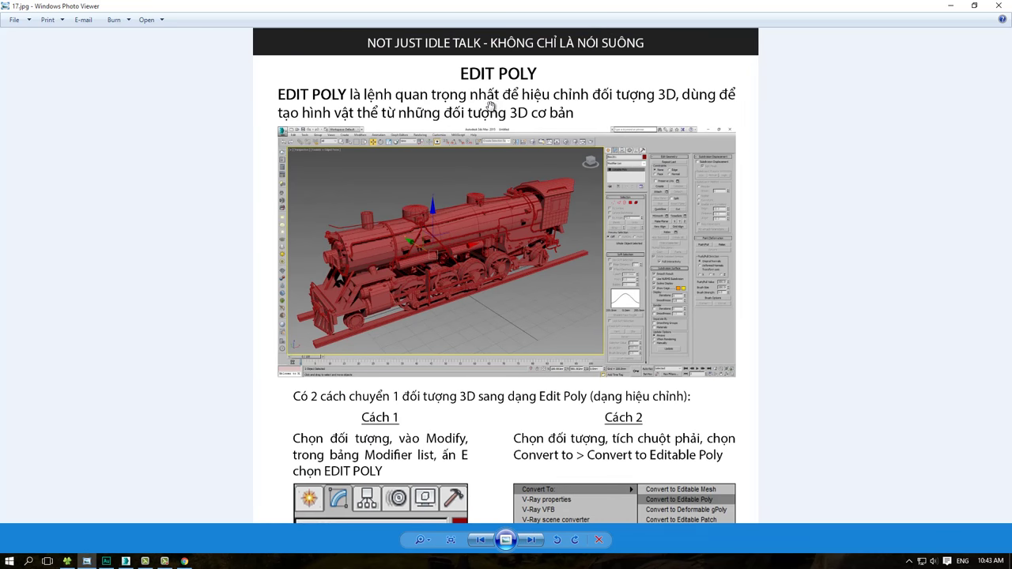
Frame the EDIT POLY heading in red, clear the marks, and switch to 3ds Max
drag(448, 58, 550, 87)
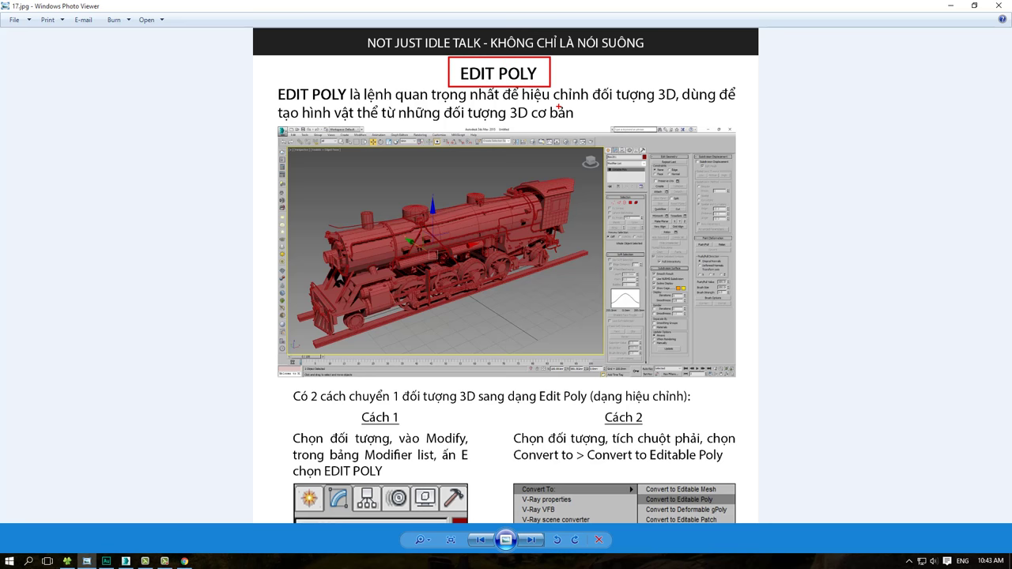
drag(239, 92, 261, 91)
drag(475, 246, 466, 169)
key(alt+Tab)
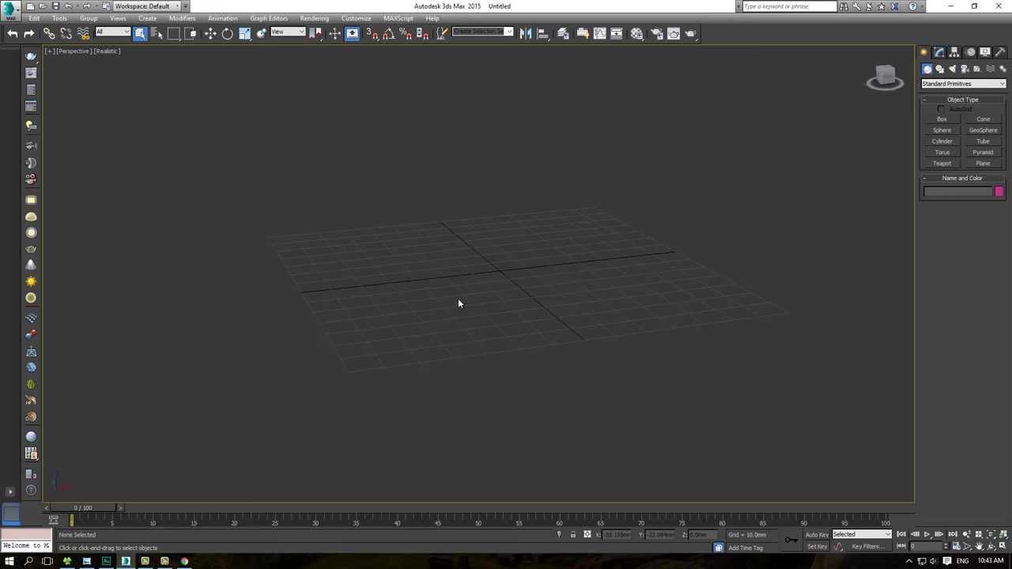
Draw a box on the grid and a cone to its right
mouse_move(458, 303)
alt+middle_down()
mouse_move(528, 296)
mouse_move(494, 311)
alt+middle_up()
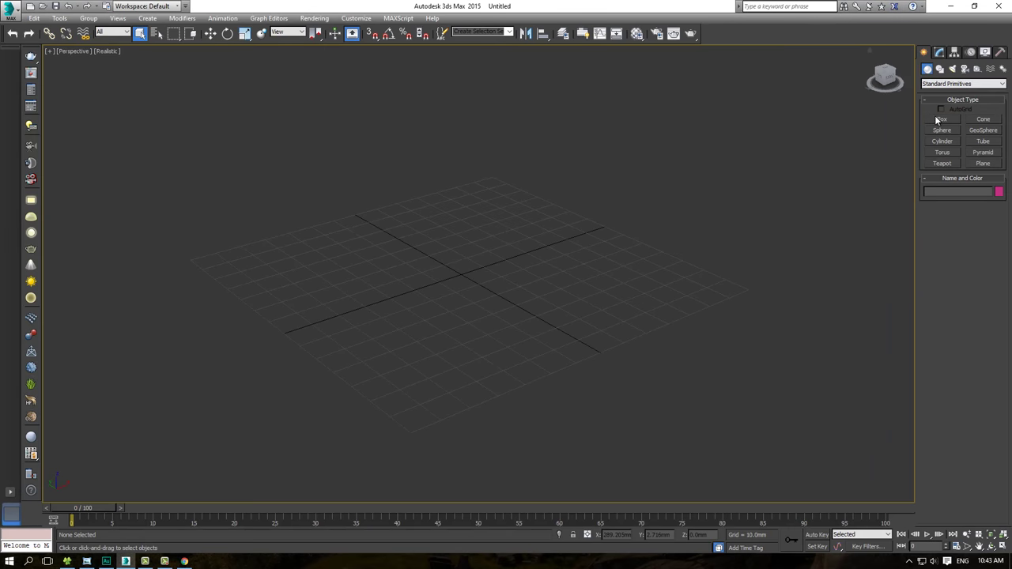
click(941, 118)
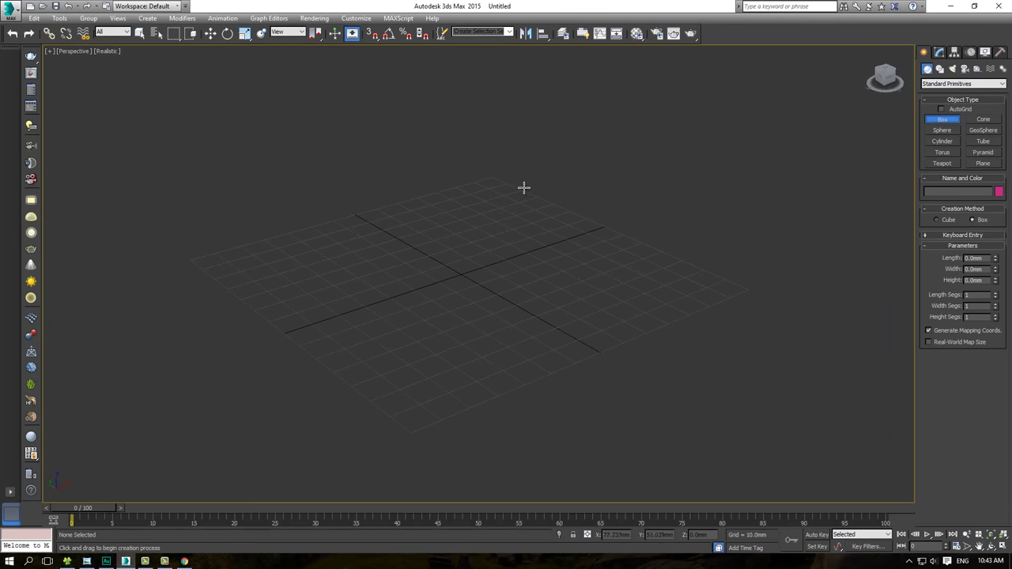
drag(456, 202, 420, 271)
click(446, 136)
scroll(517, 176, down, 3)
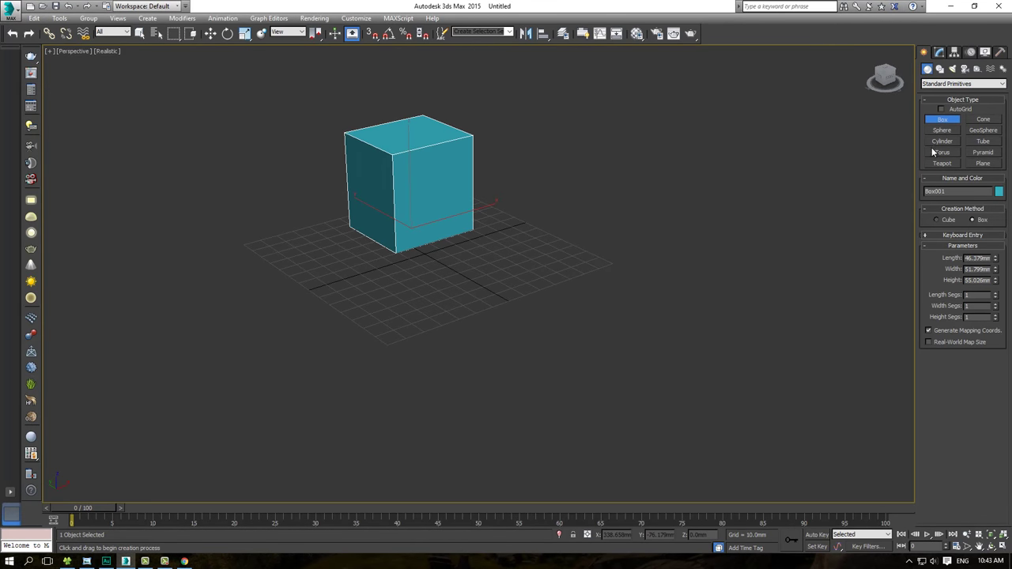
click(982, 119)
drag(532, 271, 566, 245)
click(583, 195)
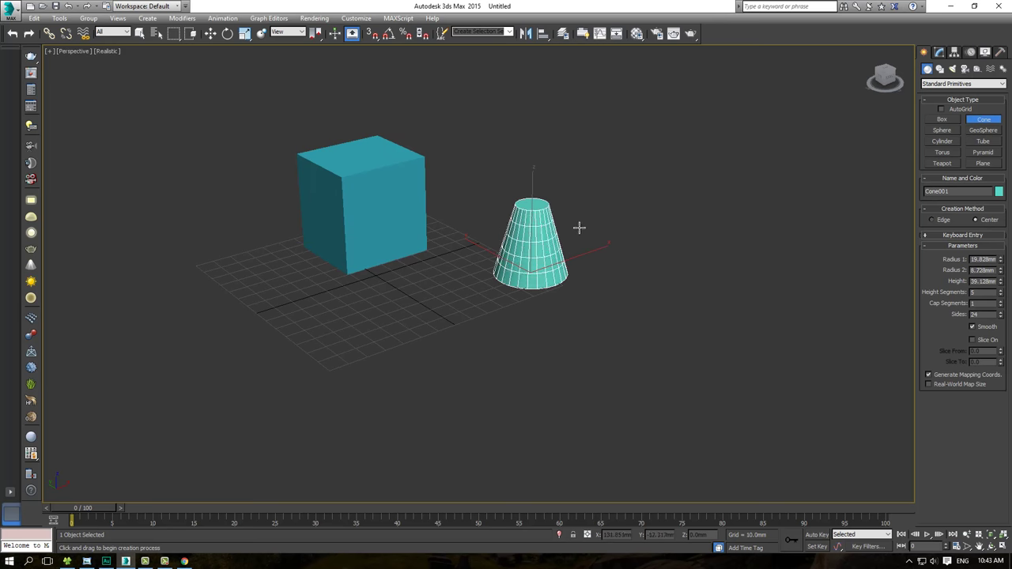
click(599, 225)
Add a sphere left of the box and a geodesic sphere in front of it
click(942, 130)
drag(242, 292, 289, 294)
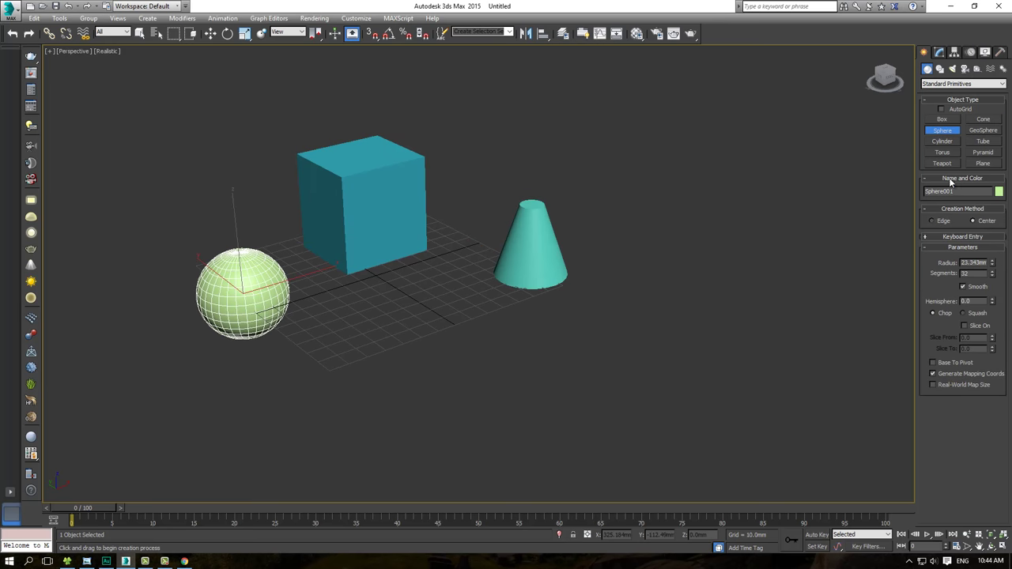
click(983, 129)
drag(400, 327, 451, 305)
right_click(452, 305)
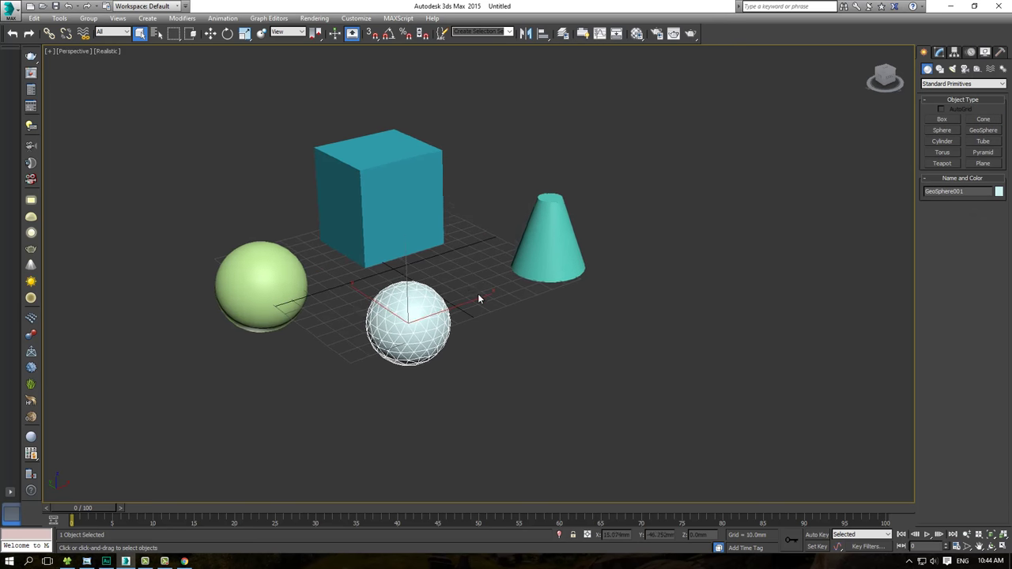
Select the box and turn on edged faces with F4, orbiting to show its left face
alt+middle_drag(477, 294, 452, 290)
click(491, 234)
mouse_move(491, 235)
alt+middle_down()
mouse_move(506, 232)
mouse_move(465, 233)
mouse_move(463, 275)
alt+middle_up()
key(F4)
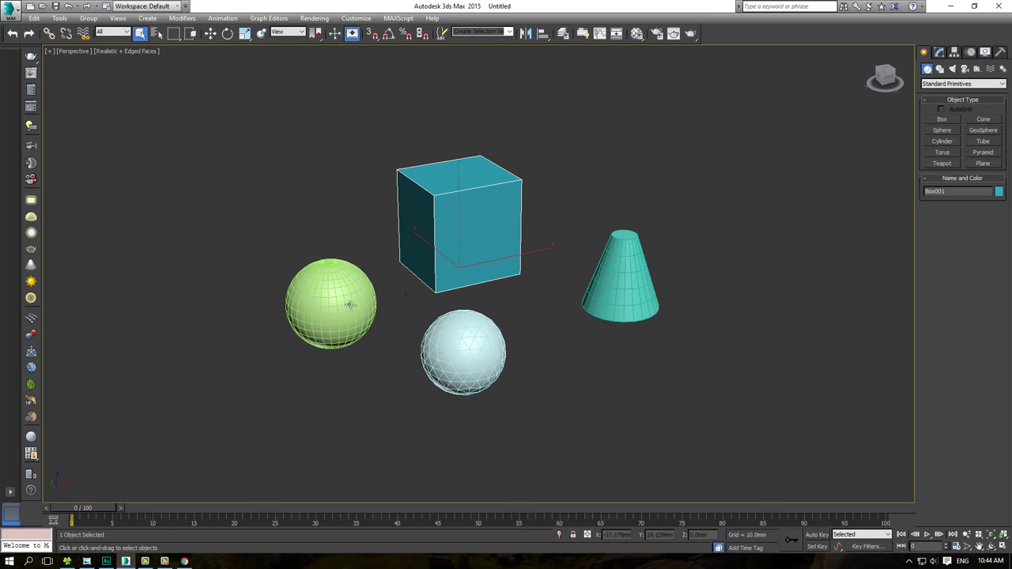
mouse_move(505, 268)
middle_down()
mouse_move(461, 265)
mouse_move(529, 280)
mouse_move(470, 274)
middle_up()
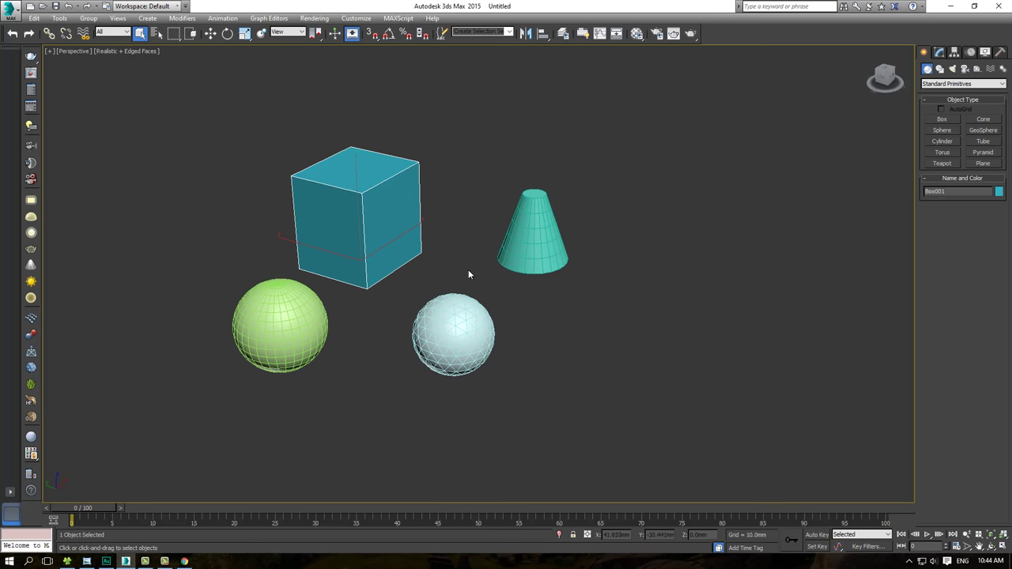
Delete the cone and both spheres, leaving only the cyan box framed in view
click(521, 247)
ctrl+click(462, 335)
ctrl+click(312, 336)
key(Delete)
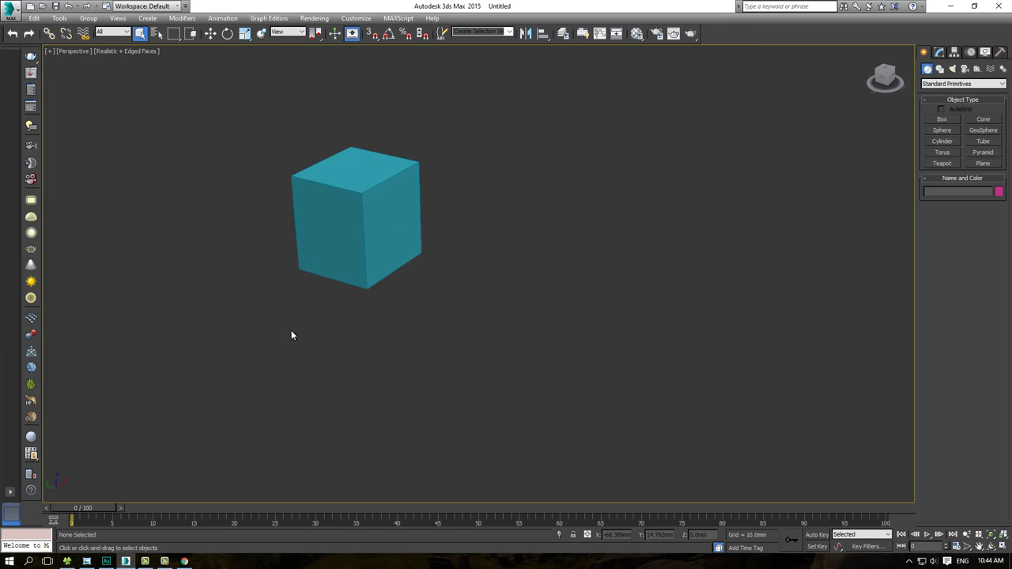
click(318, 253)
key(z)
scroll(362, 242, down, 3)
alt+middle_drag(348, 244, 406, 270)
Circle the box in red and return to the 17.jpg tutorial page
mouse_move(504, 223)
mouse_down()
mouse_move(474, 195)
mouse_move(486, 307)
mouse_move(456, 193)
mouse_up()
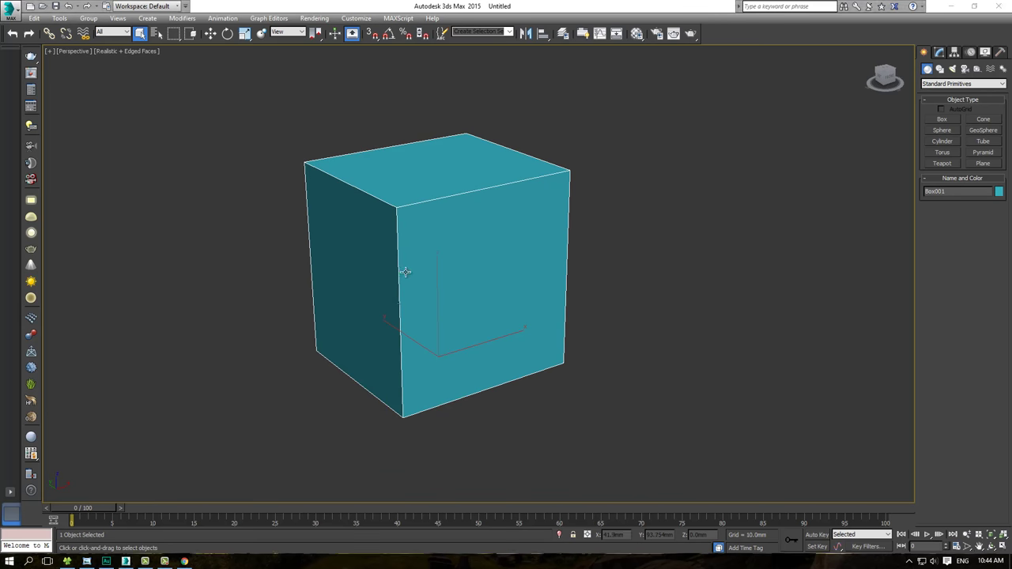
scroll(388, 296, down, 2)
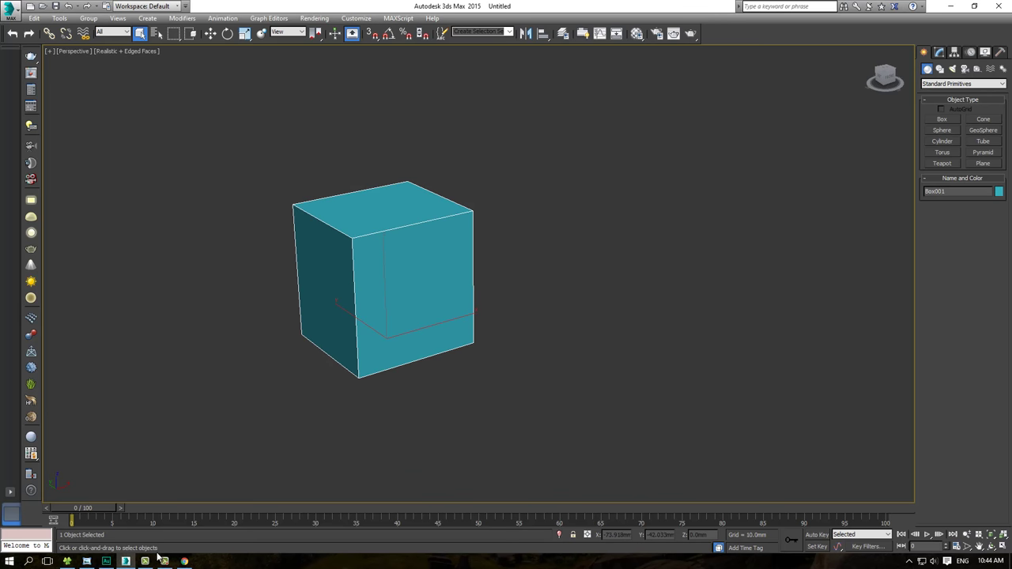
click(87, 562)
scroll(393, 366, up, 2)
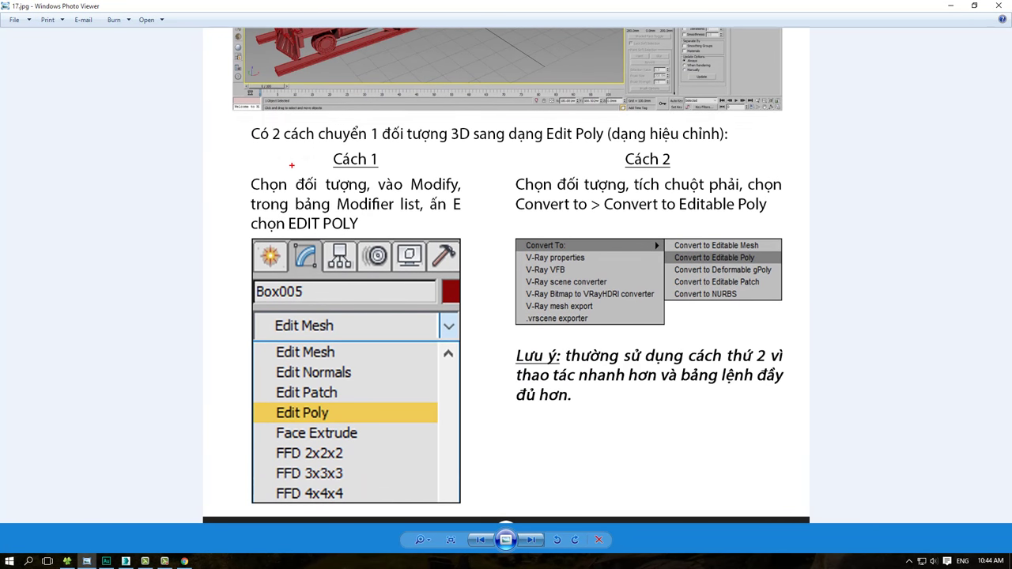
Mark the conversion-methods sentence, Edit Poly, Cách 1 and Modifier list in red
ctrl+drag(244, 116, 742, 145)
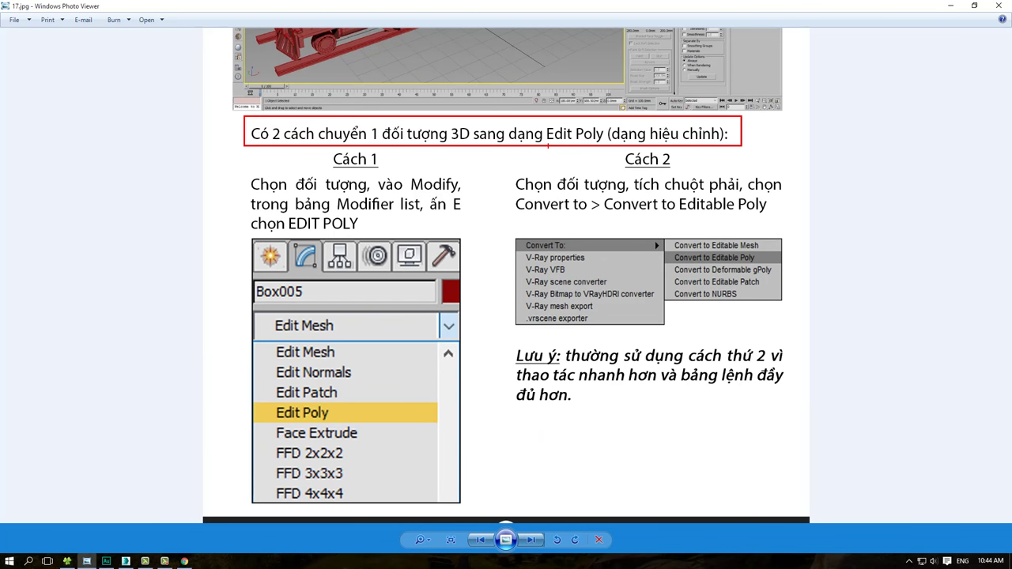
drag(547, 145, 577, 149)
ctrl+drag(322, 148, 469, 190)
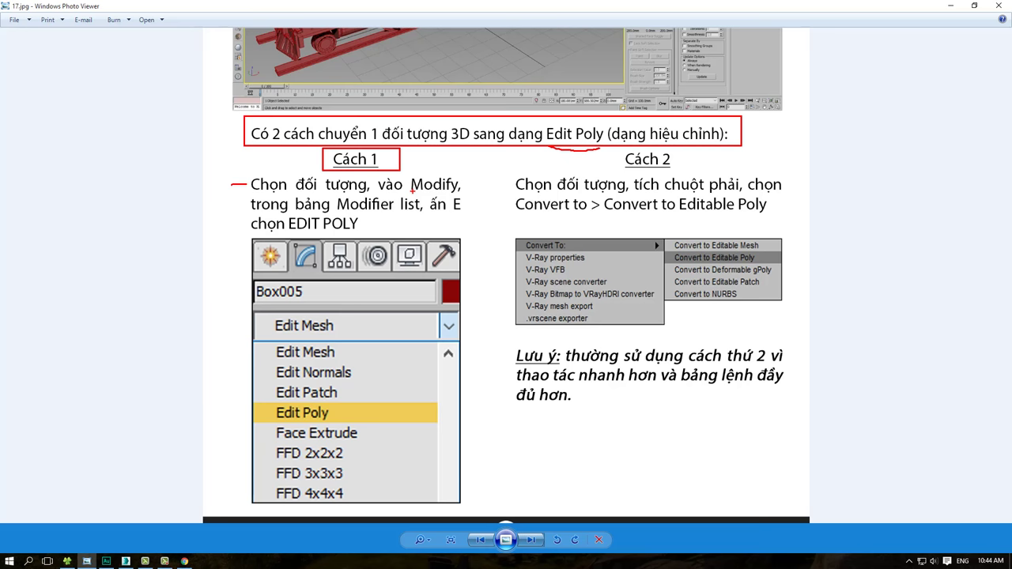
drag(338, 212, 409, 212)
Frame the pictured modifier list and its Edit Poly entry, clear the marks, and return to 3ds Max
ctrl+drag(269, 340, 379, 504)
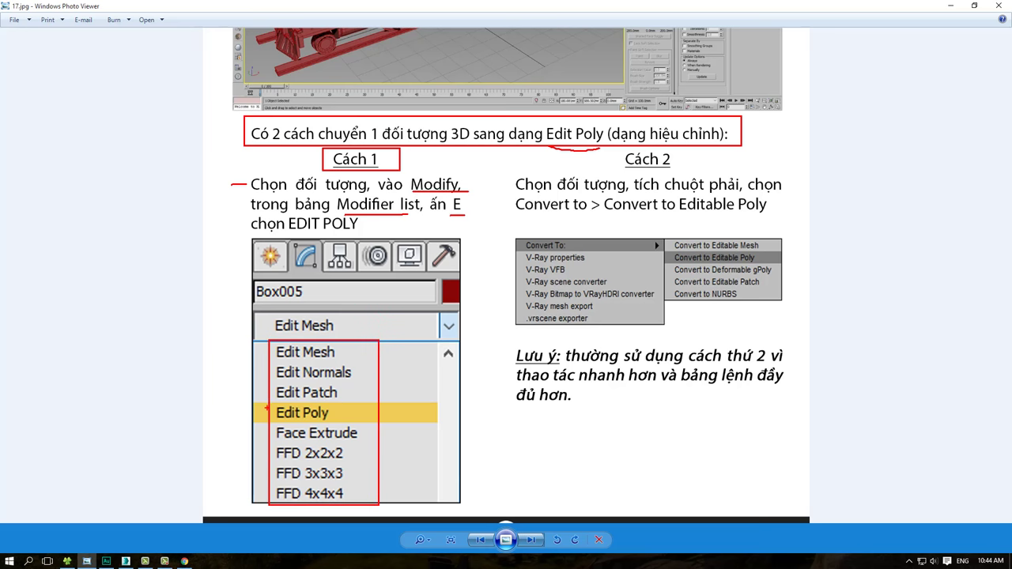
ctrl+drag(266, 399, 338, 425)
key(Escape)
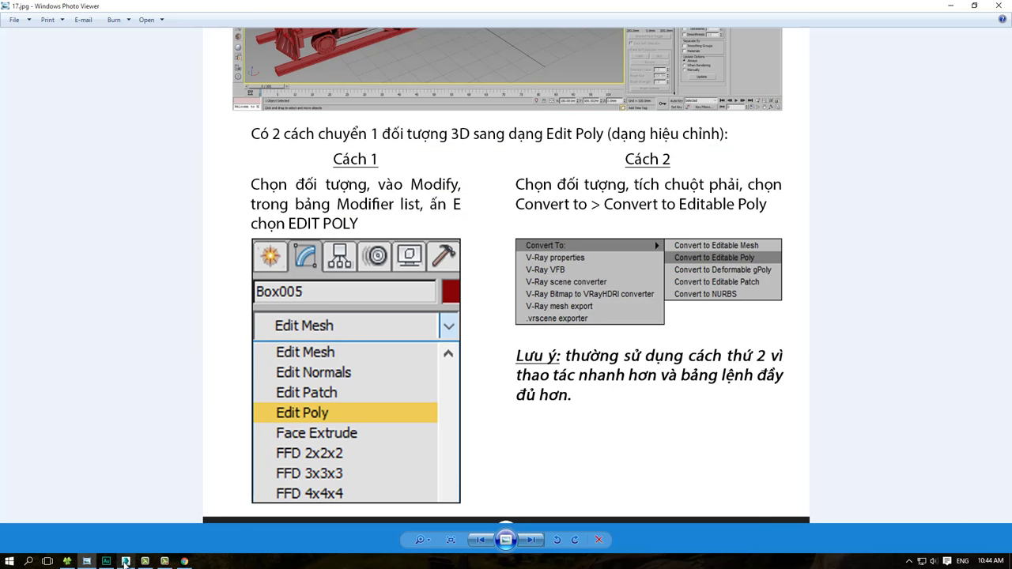
click(125, 561)
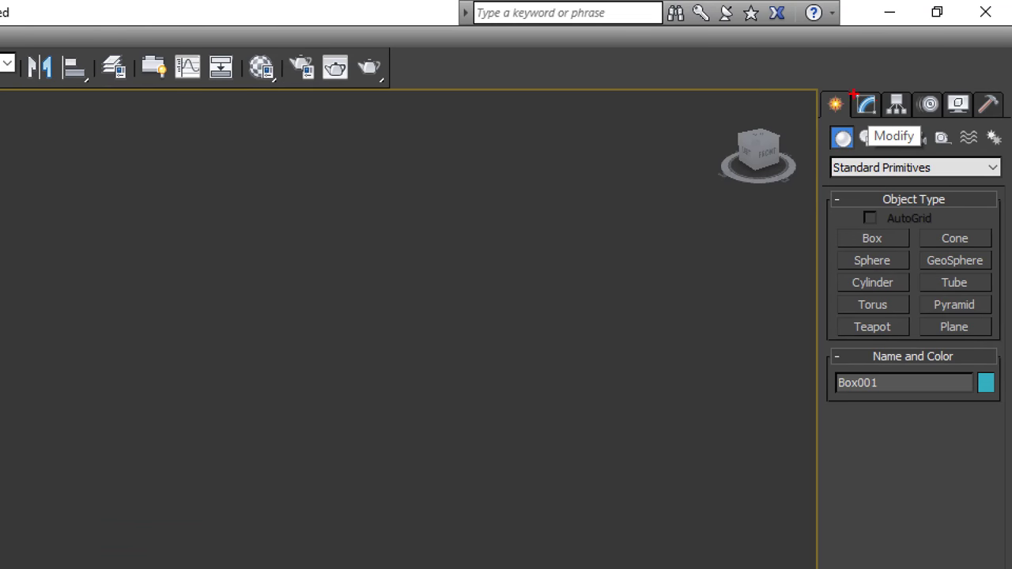
Open the Modify panel for the box, pointing out where modifiers are edited and added
ctrl+drag(847, 87, 885, 118)
key(Escape)
click(939, 53)
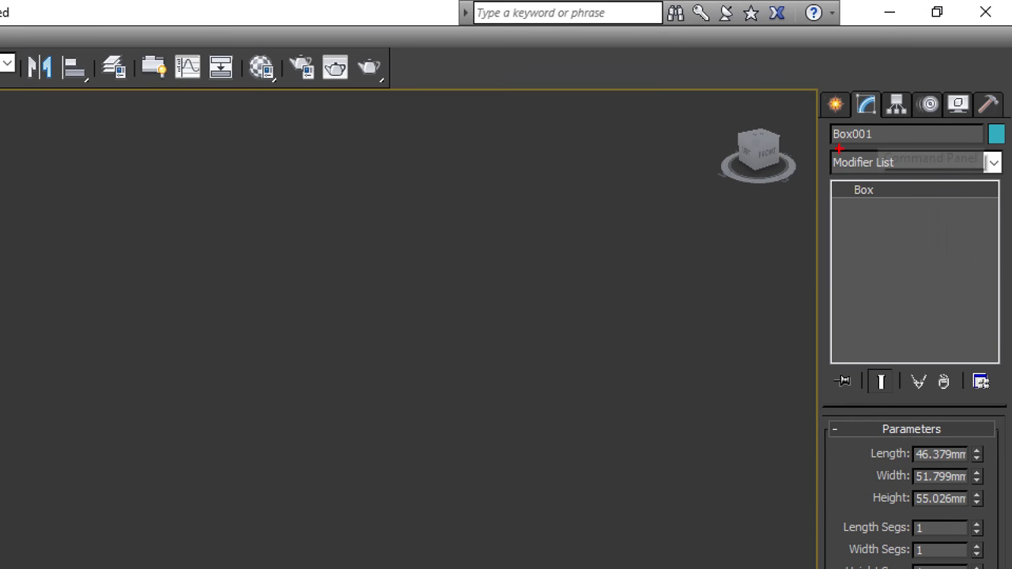
ctrl+drag(823, 150, 922, 175)
key(Escape)
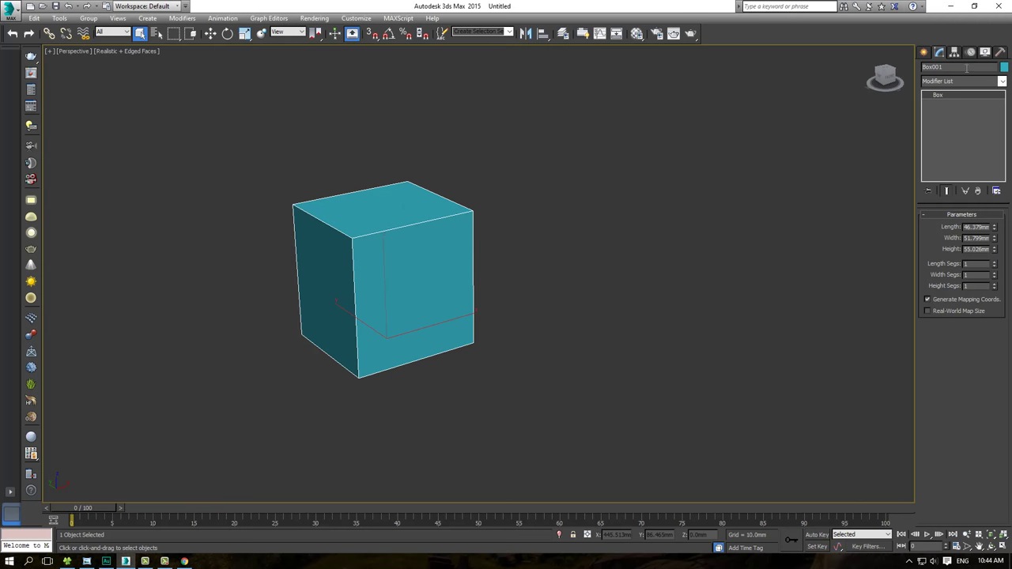
Apply an Edit Poly modifier to Box001 from the Modifier List and bring back the tutorial image
click(982, 82)
key(e)
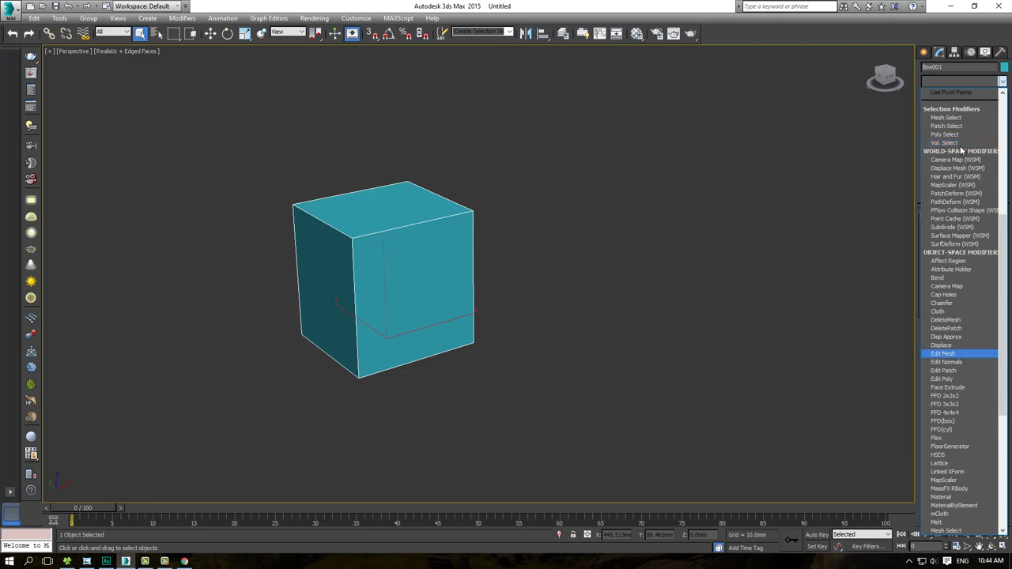
click(959, 117)
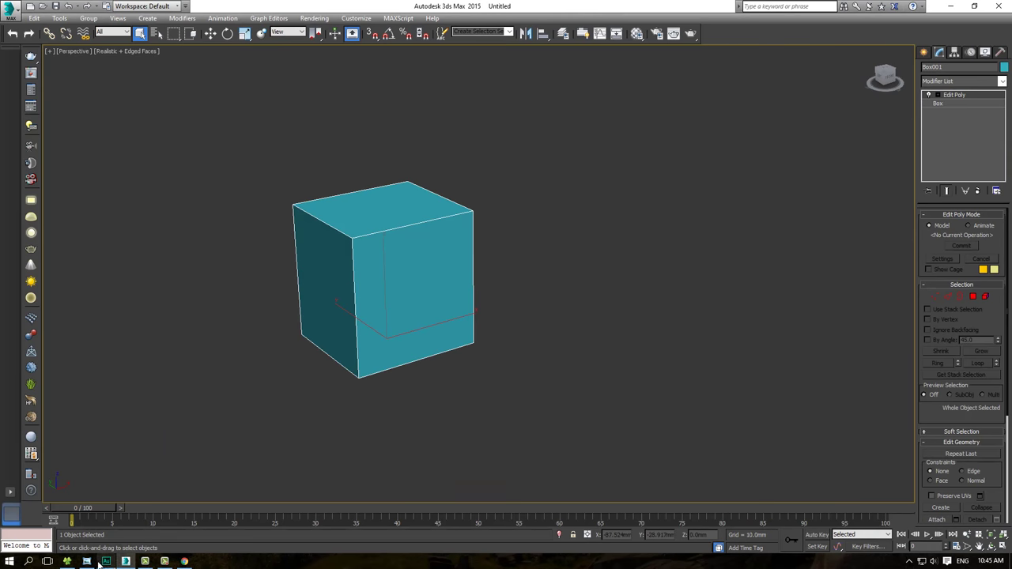
click(86, 561)
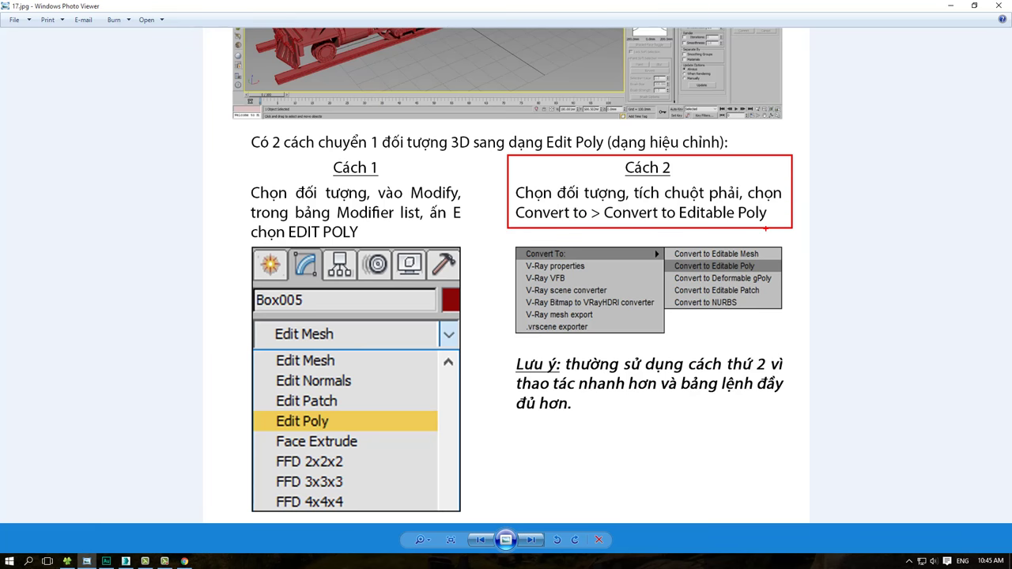
drag(596, 199, 763, 203)
drag(543, 223, 743, 222)
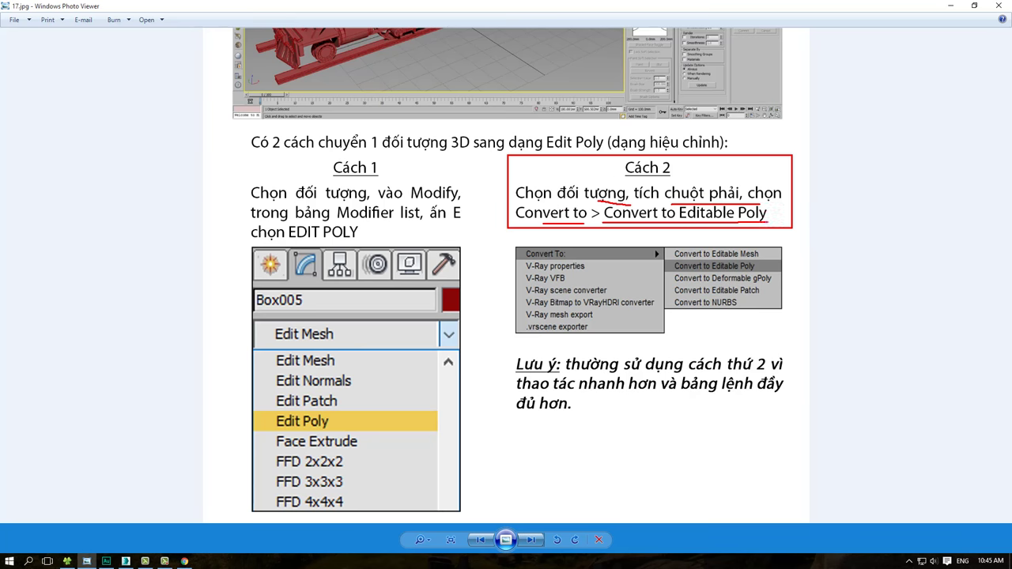
key(ctrl+z)
key(ctrl+z)
key(ctrl+z)
key(ctrl+z)
key(ctrl+z)
key(Escape)
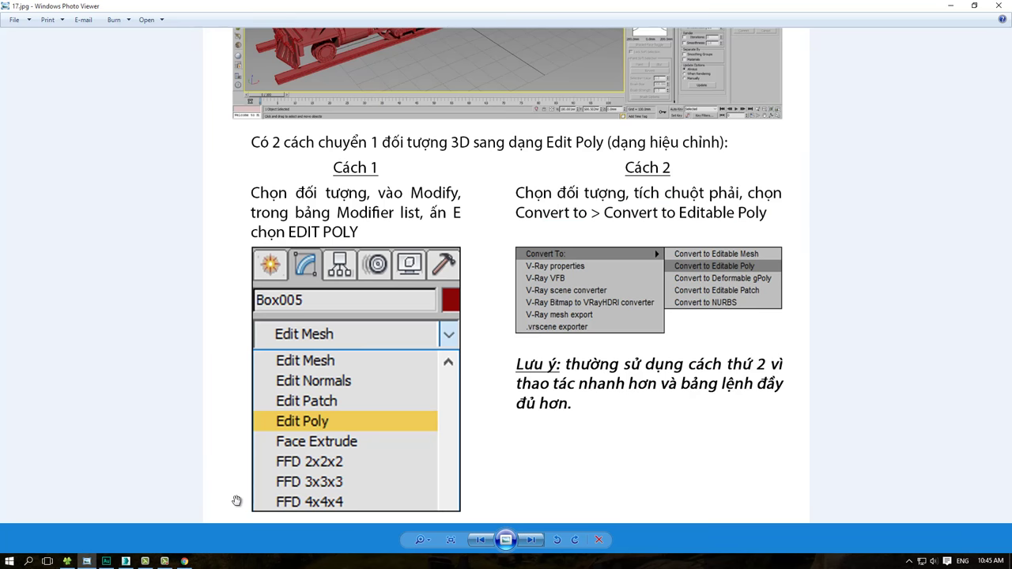
Convert the cyan cube to an Editable Poly through its right-click menu
click(125, 562)
middle_drag(396, 297, 377, 276)
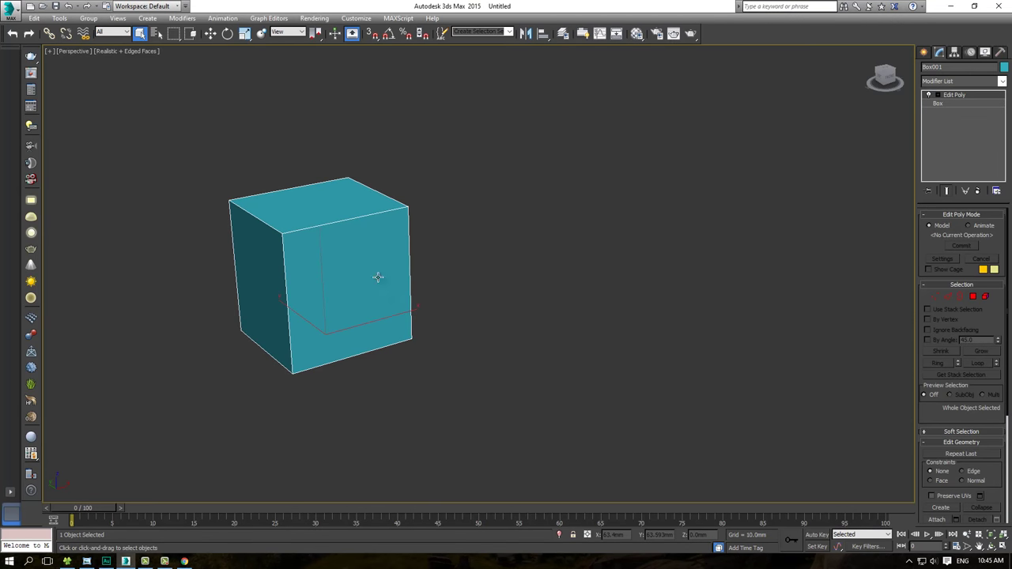
right_click(336, 225)
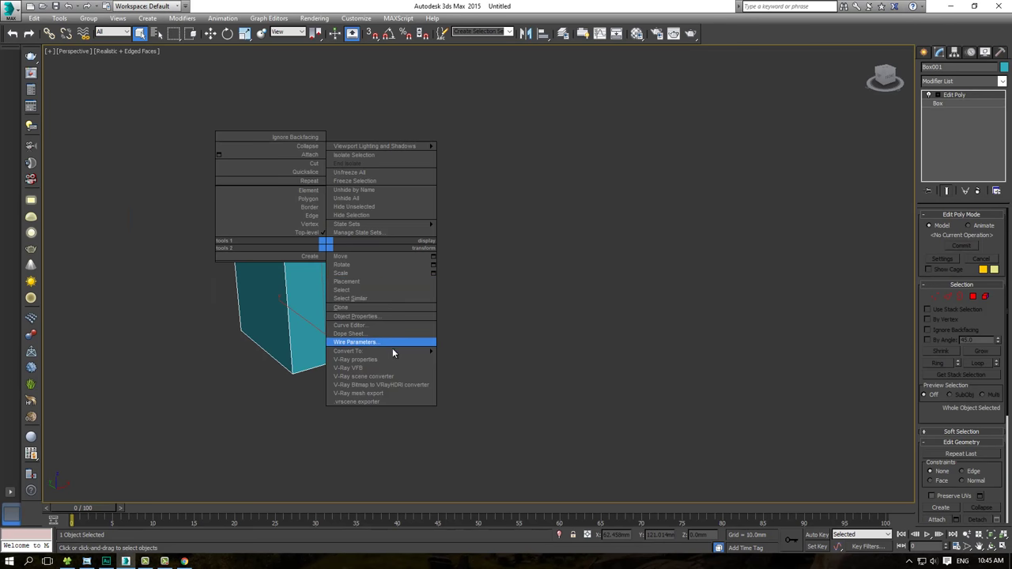
click(484, 356)
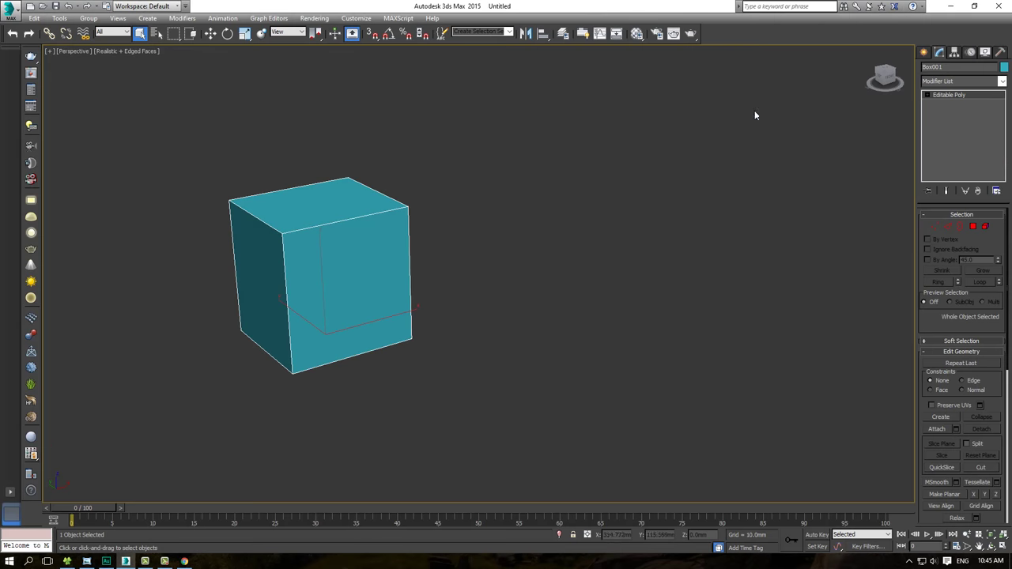
alt+middle_drag(396, 192, 430, 203)
scroll(430, 204, up, 3)
alt+middle_drag(348, 199, 327, 309)
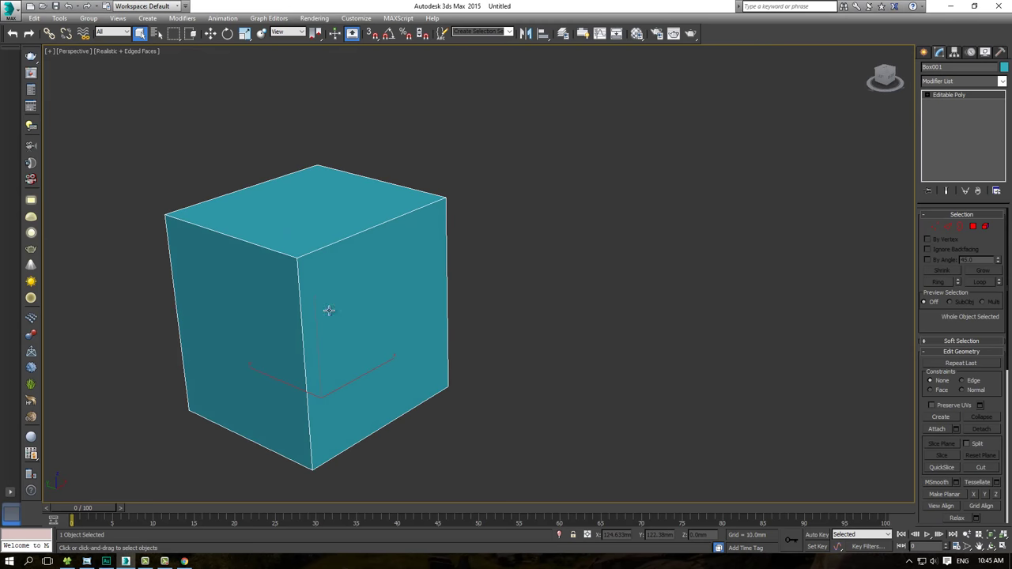
Delete the cyan cube and start drawing a new Standard Primitives box
click(90, 562)
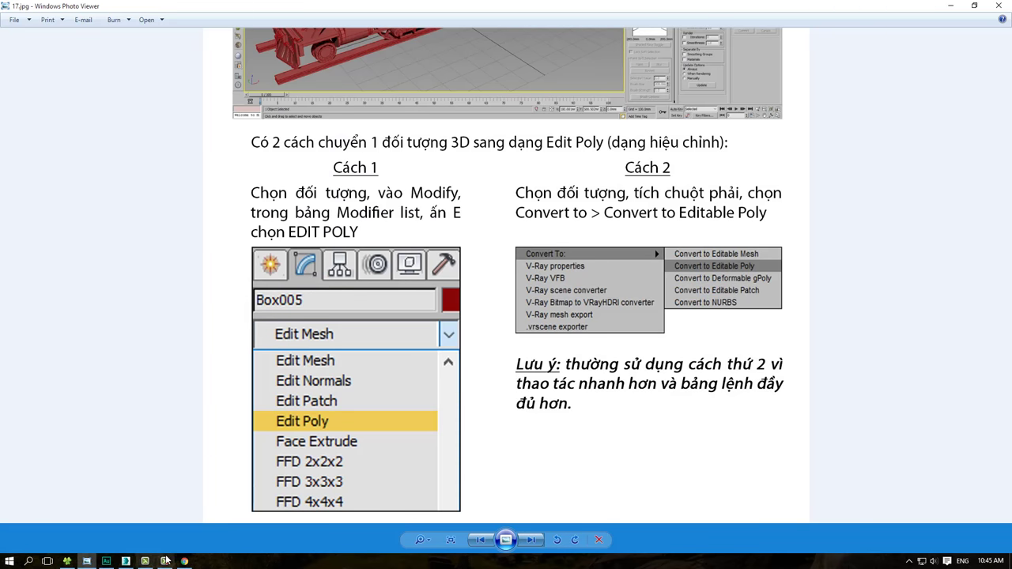
click(126, 561)
scroll(361, 352, down, 4)
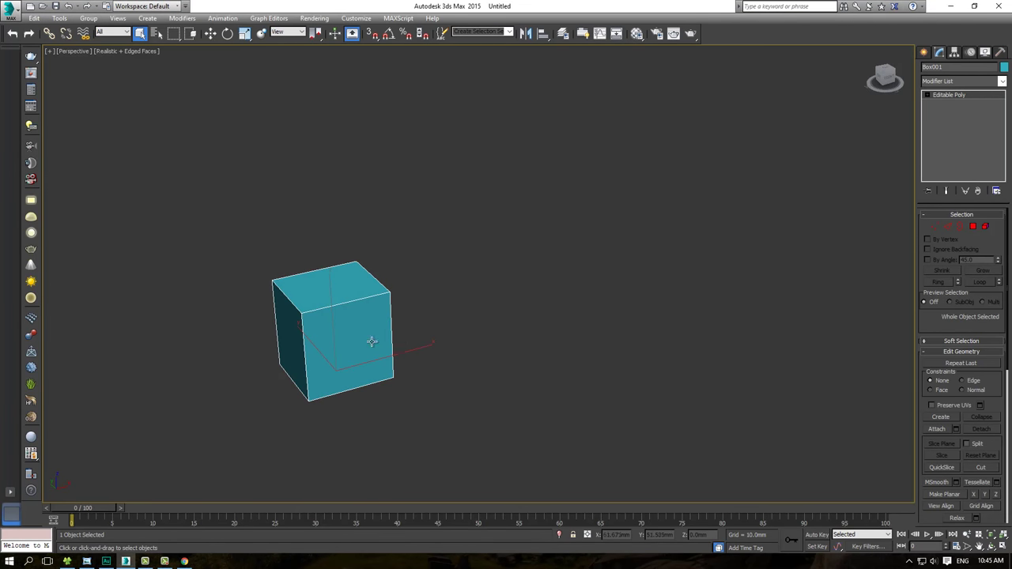
key(Delete)
click(923, 51)
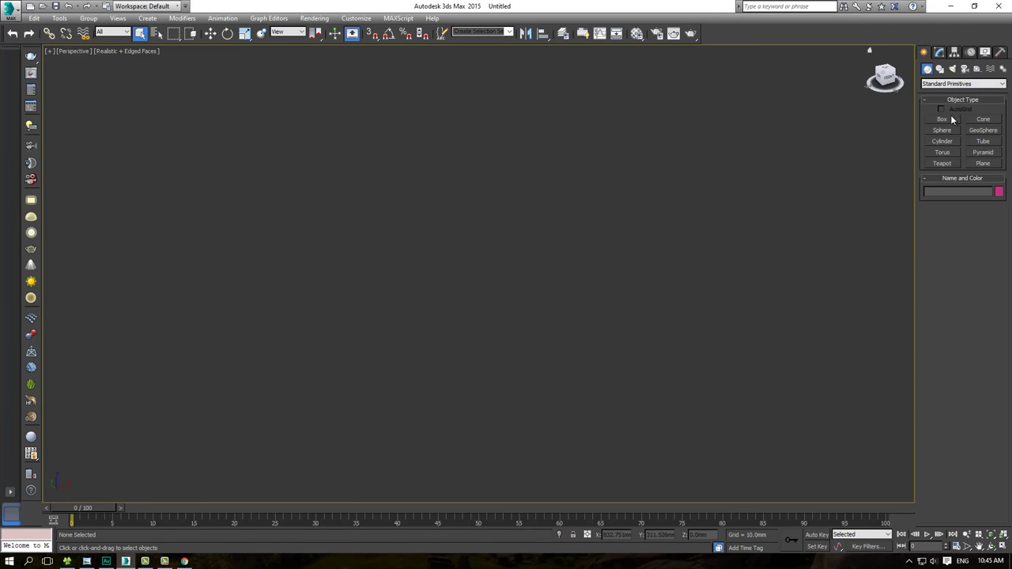
click(942, 118)
drag(286, 359, 361, 372)
Finish the tall box, give it 8 height segments, and add a Bend modifier curving it into an arc
click(341, 103)
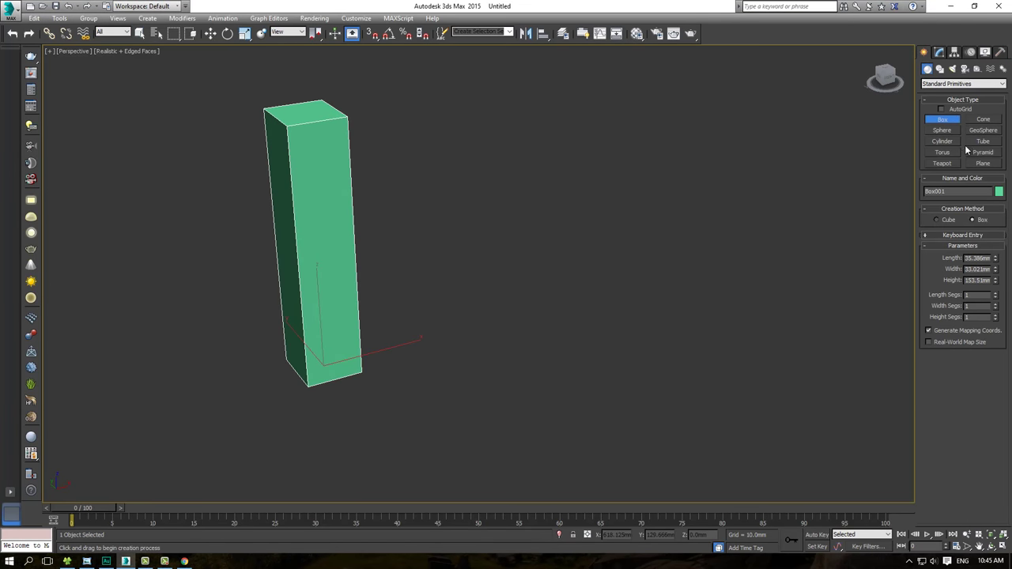
click(939, 52)
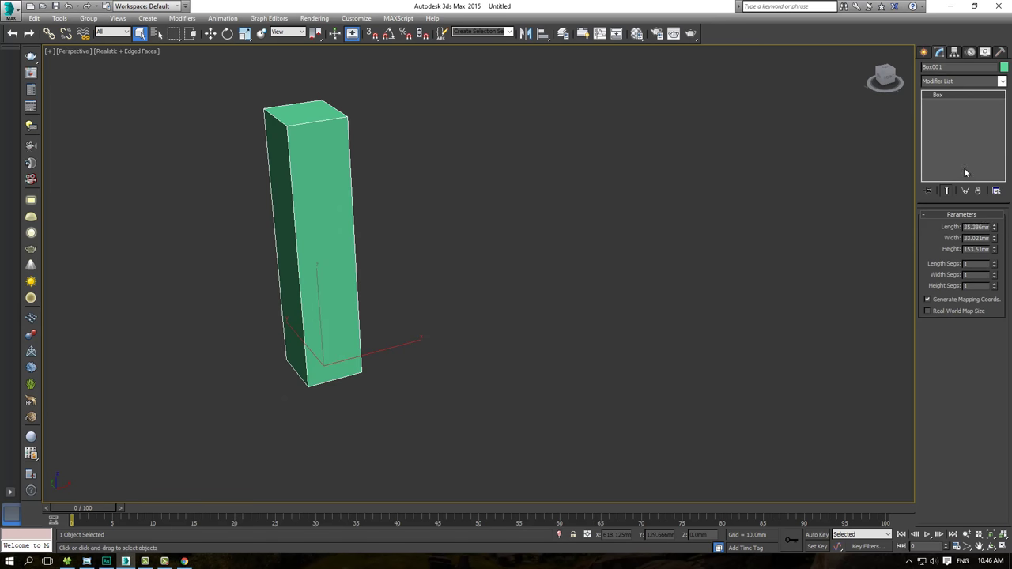
click(995, 284)
drag(995, 288, 996, 283)
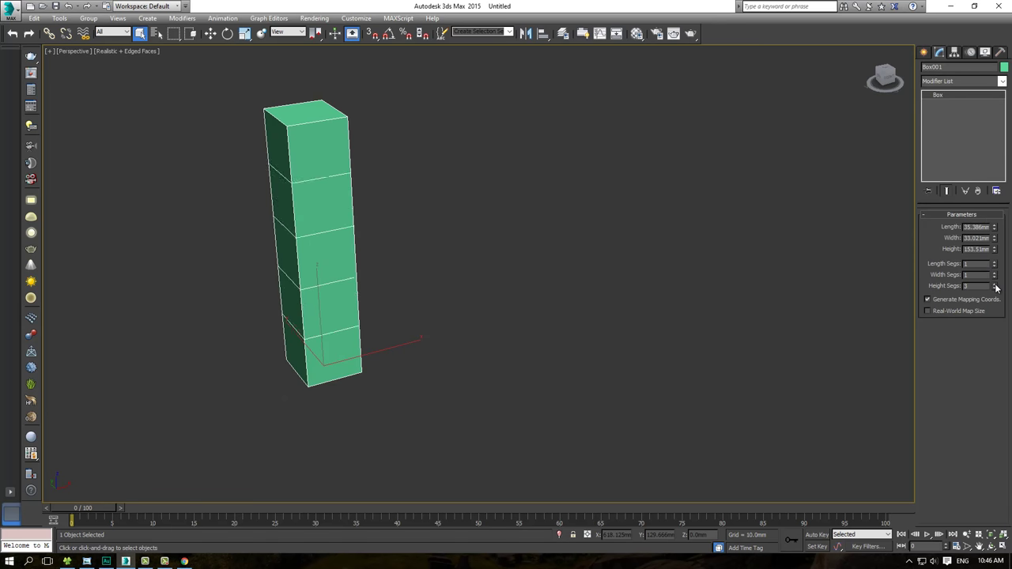
click(976, 81)
scroll(960, 158, up, 5)
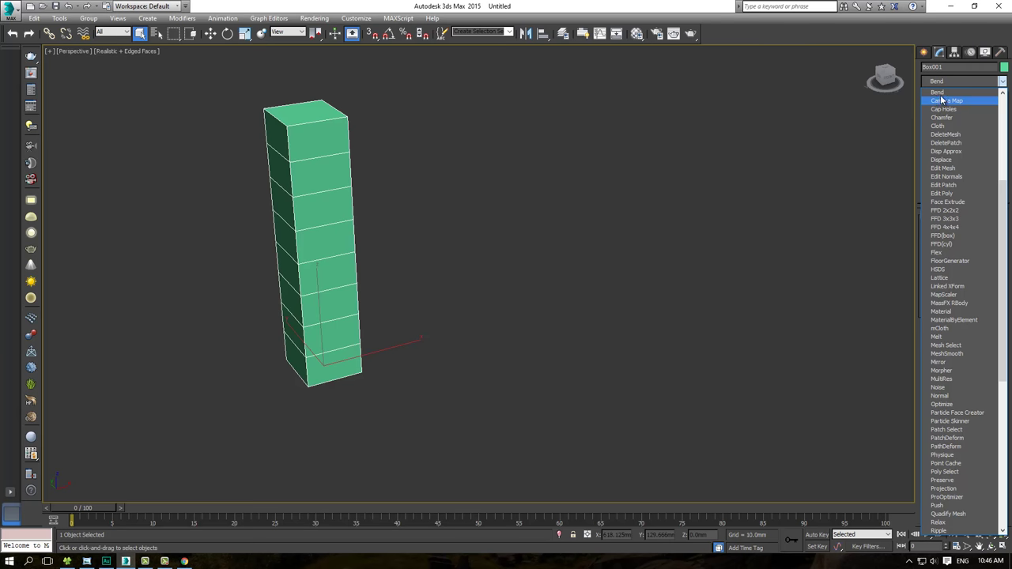
click(949, 100)
drag(989, 233, 609, 153)
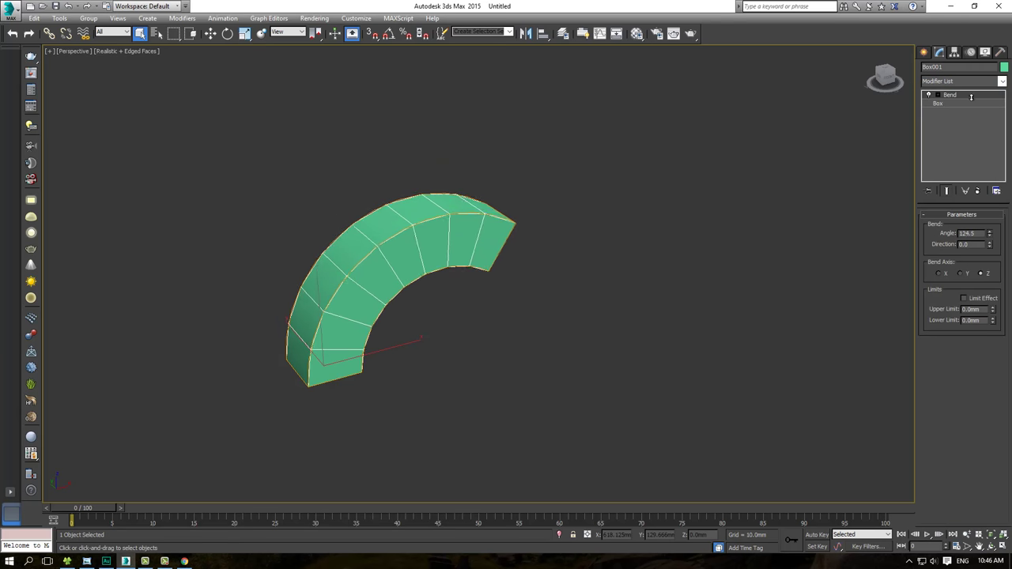
Shift-drag a copy of the bent box to the right of the original
click(210, 33)
scroll(273, 185, down, 5)
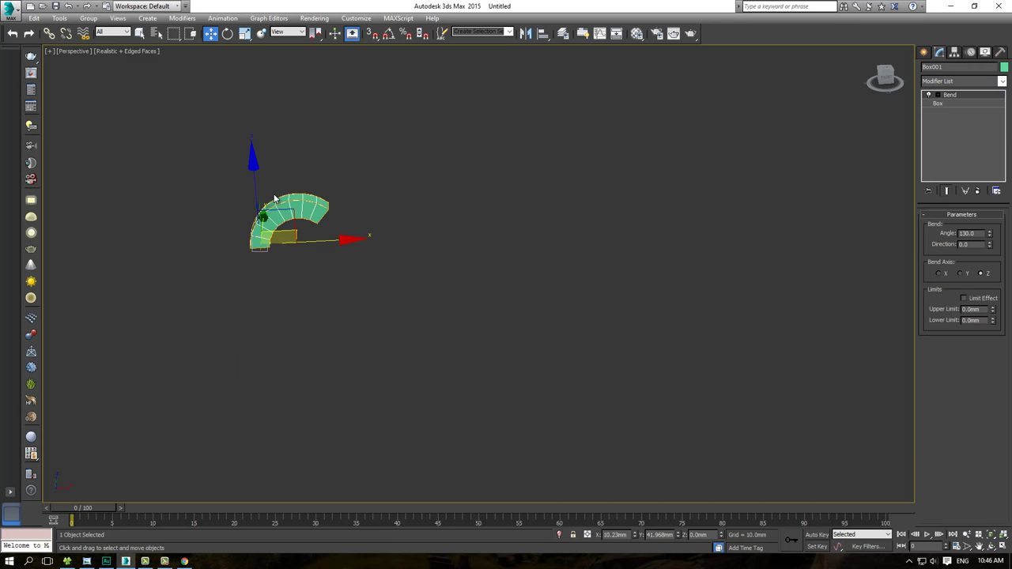
shift+drag(333, 254, 476, 254)
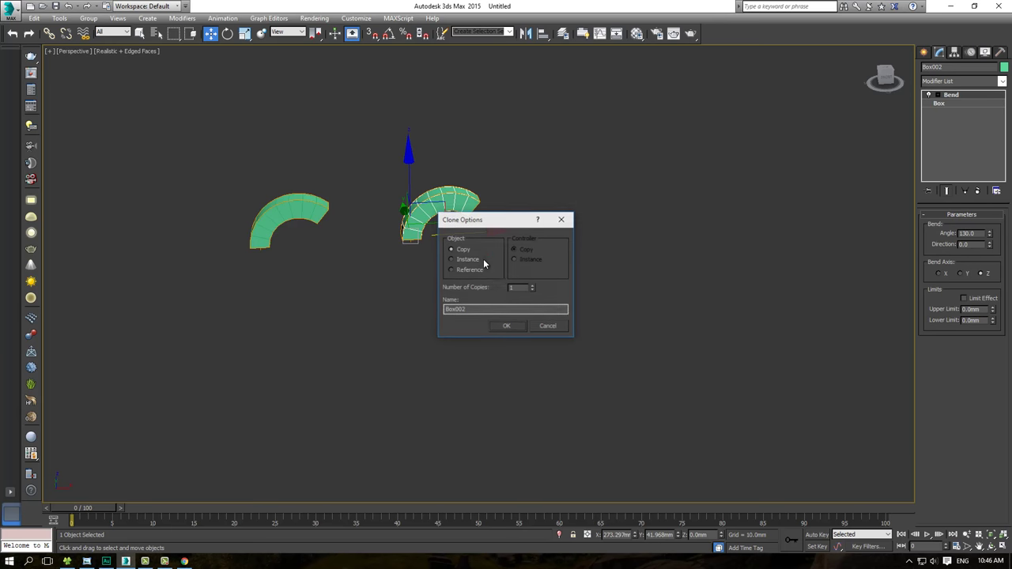
click(506, 326)
alt+middle_drag(313, 241, 334, 183)
Add an Edit Poly modifier above the Bend on the original left arc
click(284, 255)
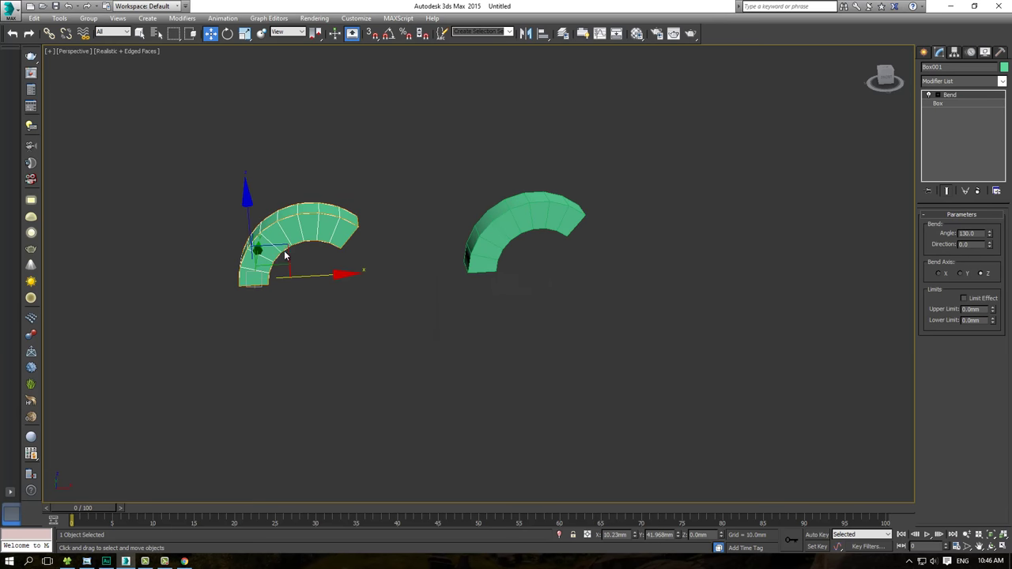
alt+middle_drag(285, 255, 324, 251)
scroll(324, 251, up, 2)
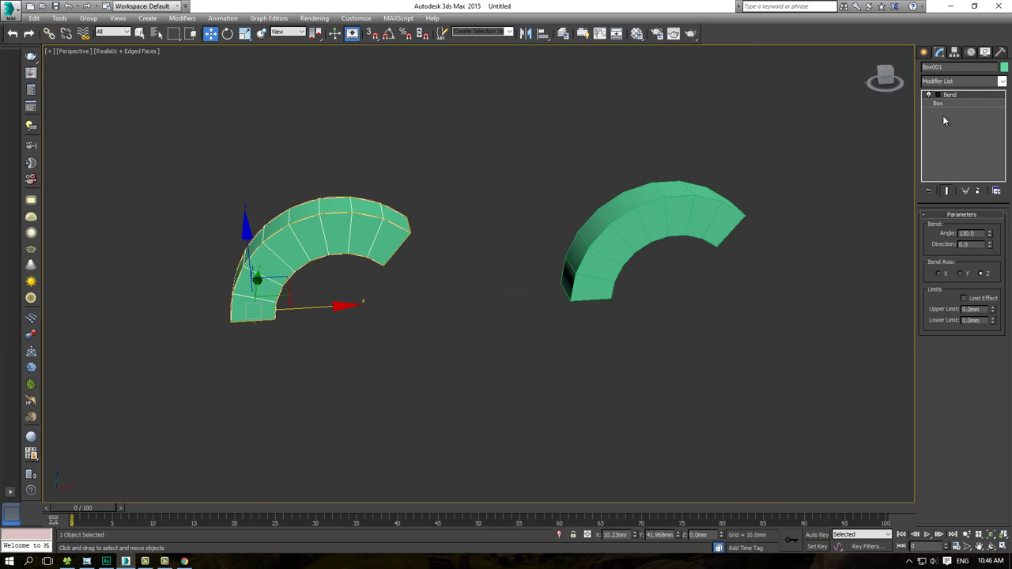
click(967, 82)
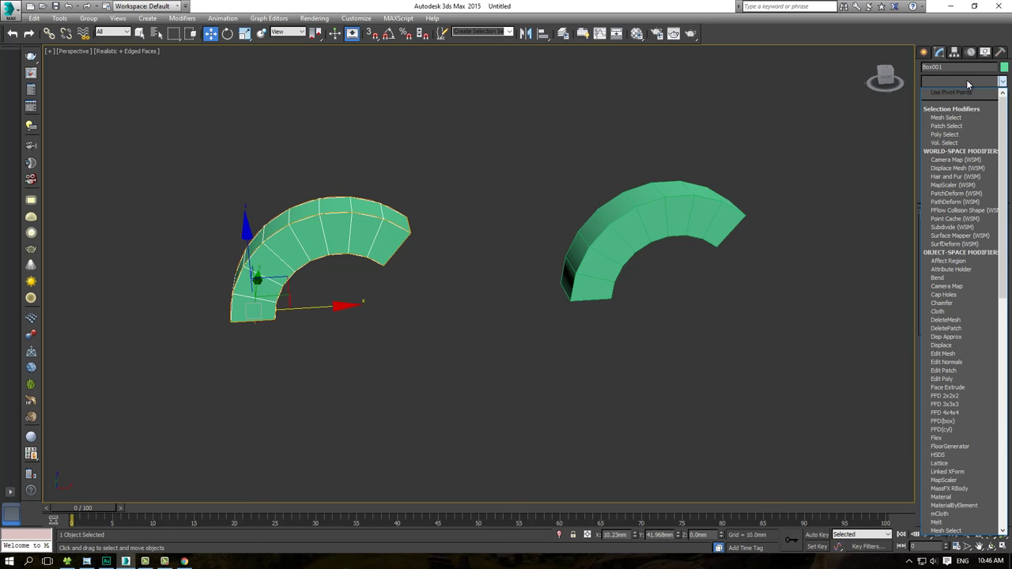
key(e)
click(949, 116)
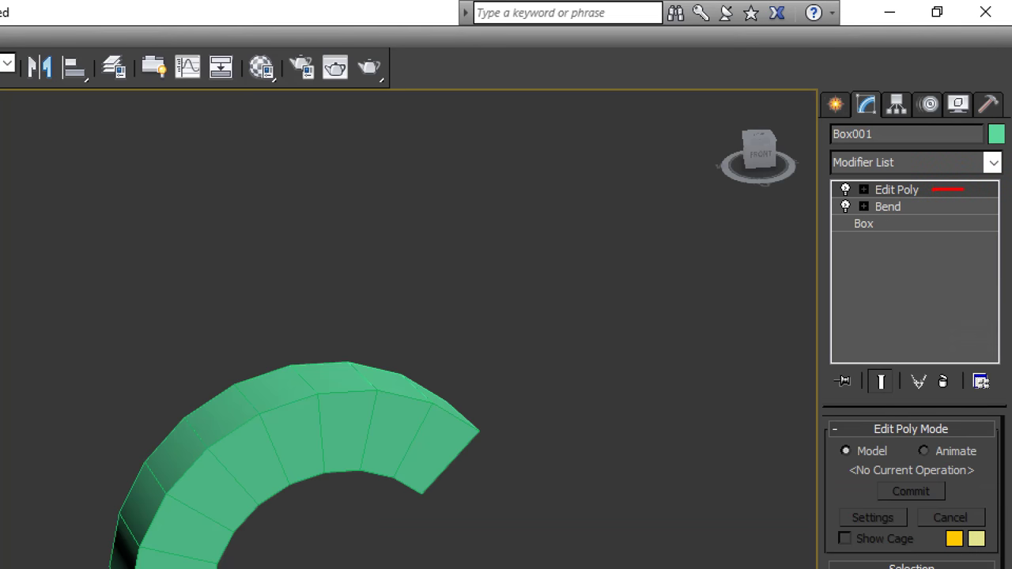
Show the Bend and Box layers under Edit Poly stay editable by changing the bend angle
drag(830, 197, 918, 222)
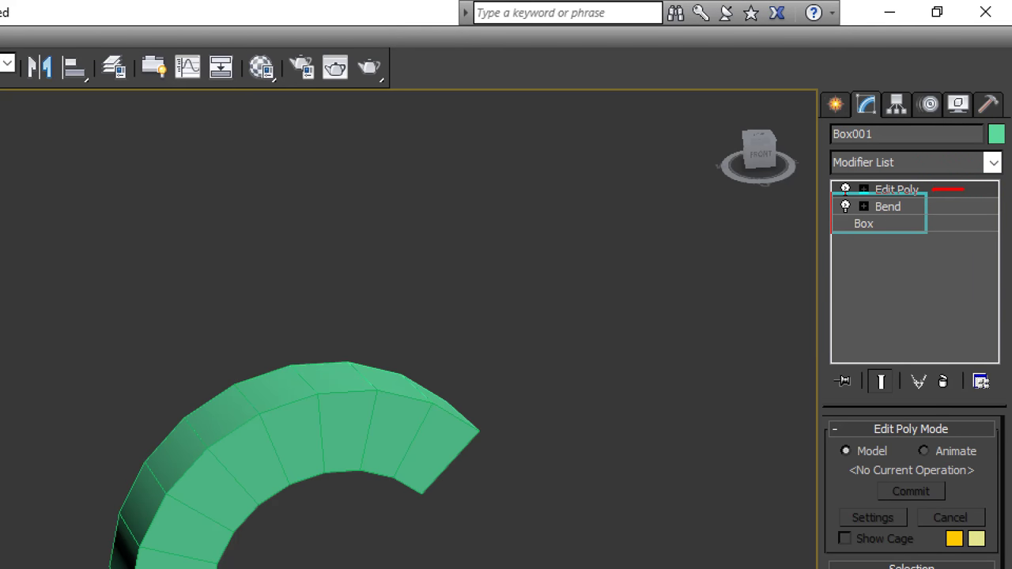
drag(964, 194, 963, 206)
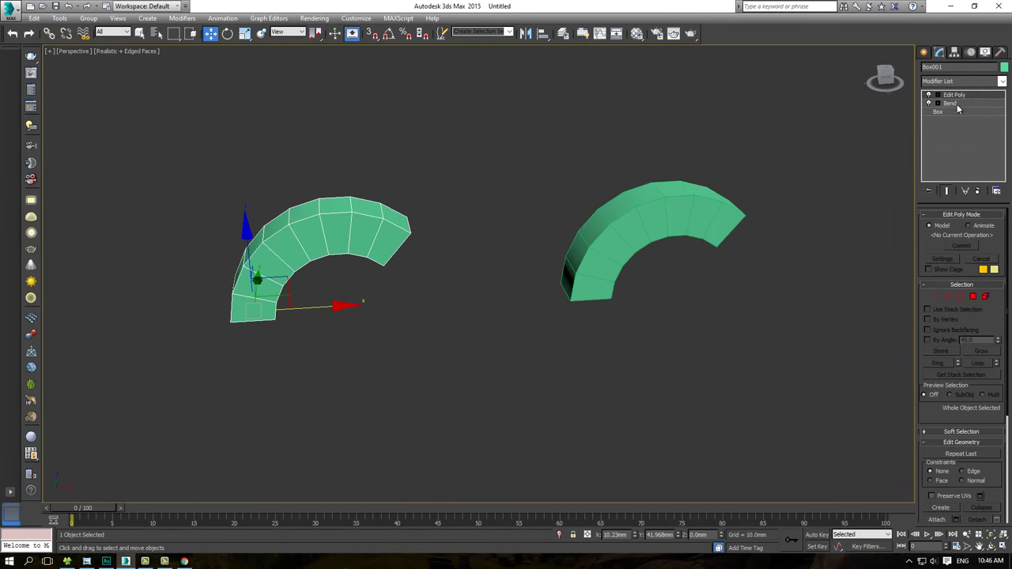
click(949, 103)
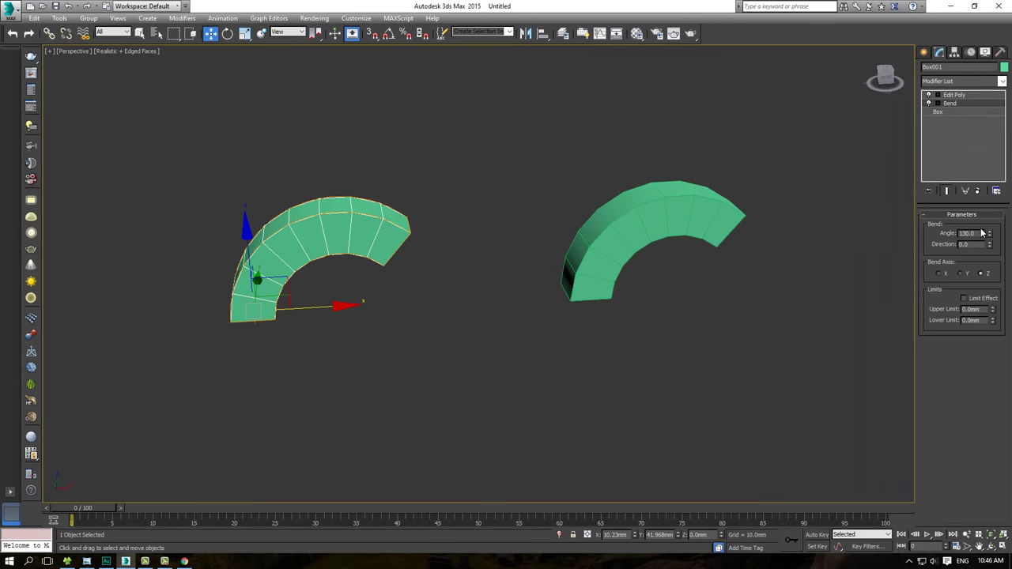
mouse_move(988, 235)
mouse_down()
mouse_move(974, 243)
mouse_move(974, 213)
mouse_up()
click(953, 95)
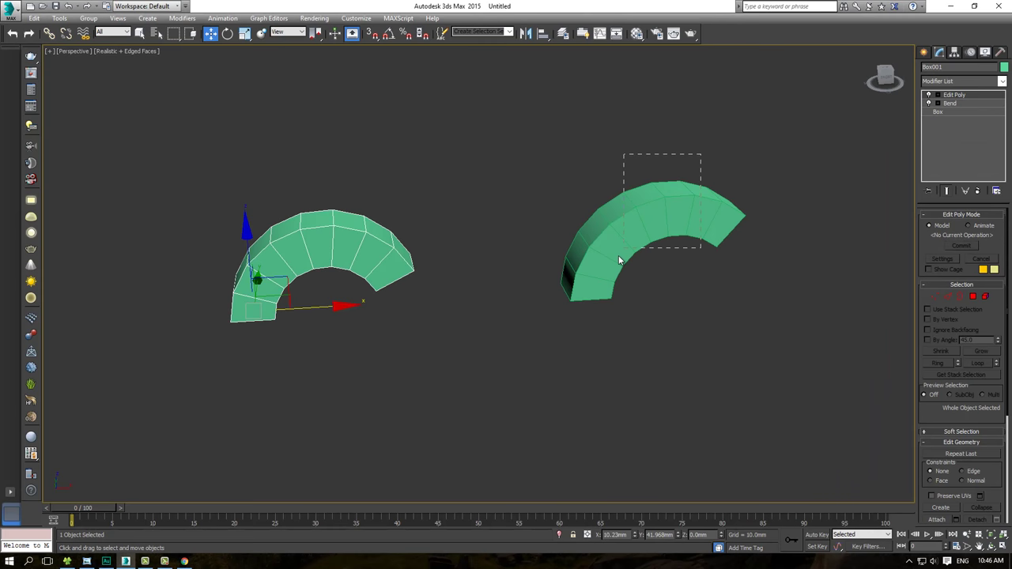
click(618, 260)
key(z)
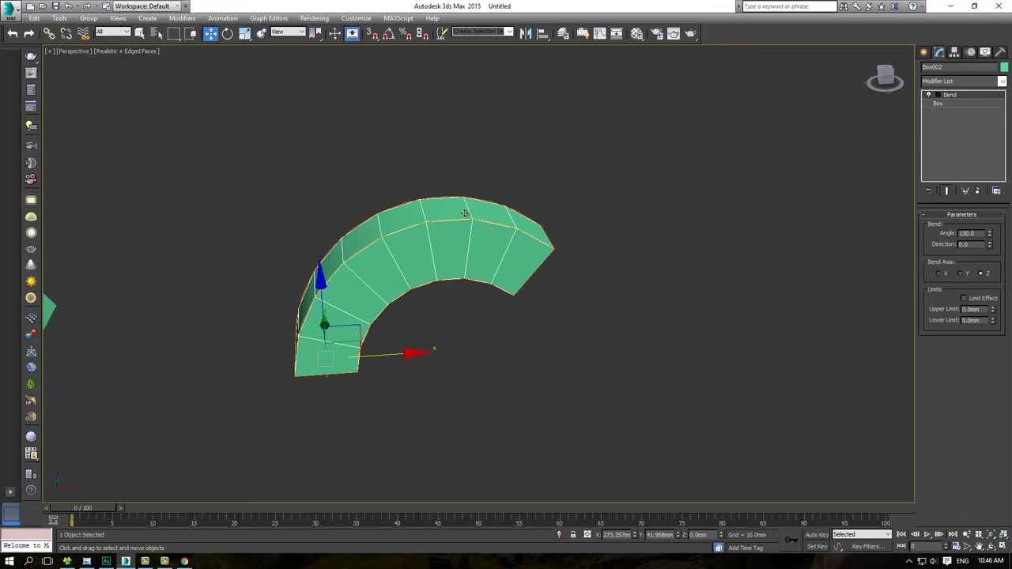
Convert the copied arc to an Editable Poly, comparing its single layer with the original's modifier stack
right_click(462, 207)
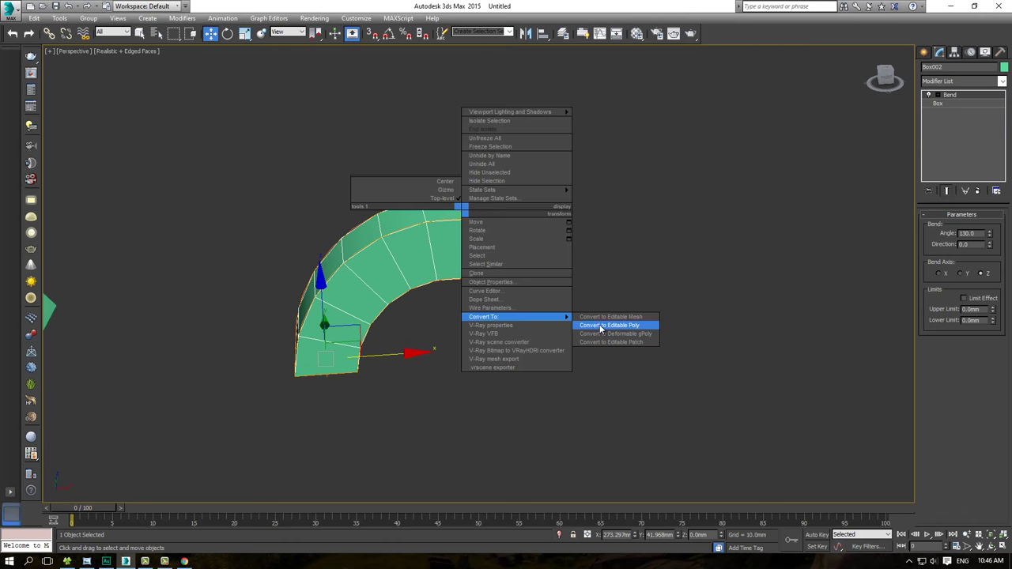
click(637, 329)
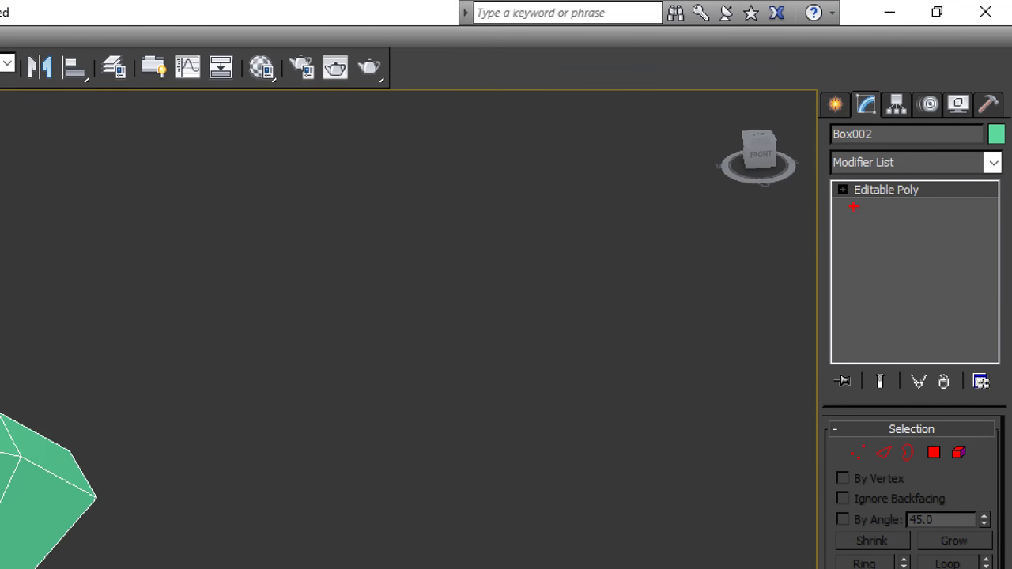
ctrl+drag(824, 174, 949, 212)
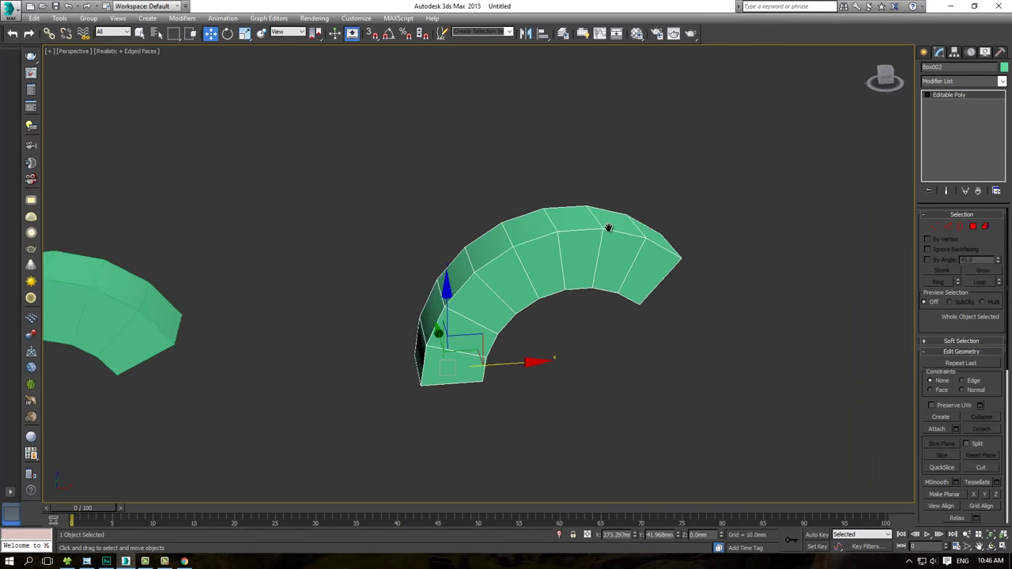
alt+middle_drag(823, 138, 425, 253)
click(426, 253)
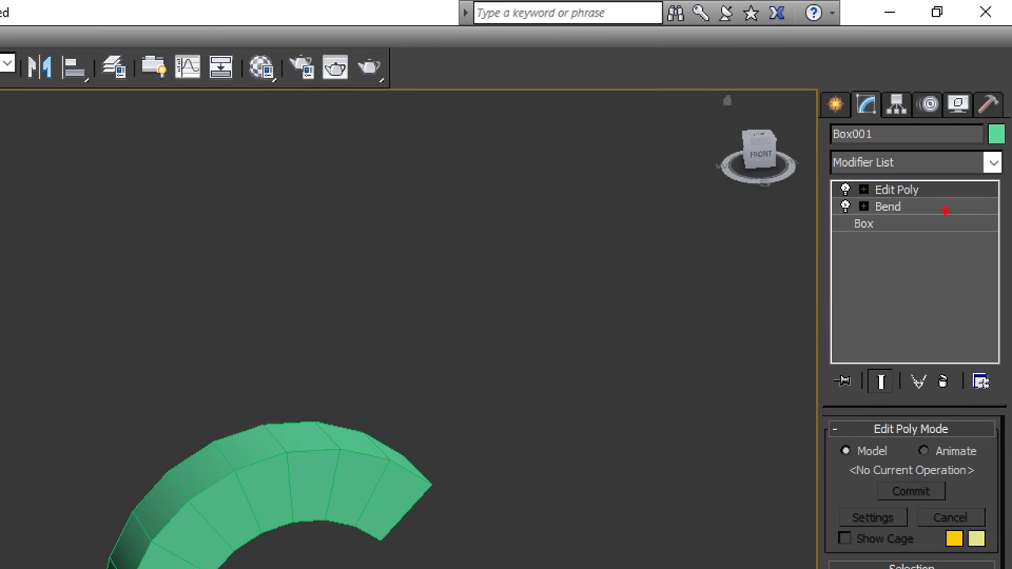
drag(944, 202, 939, 240)
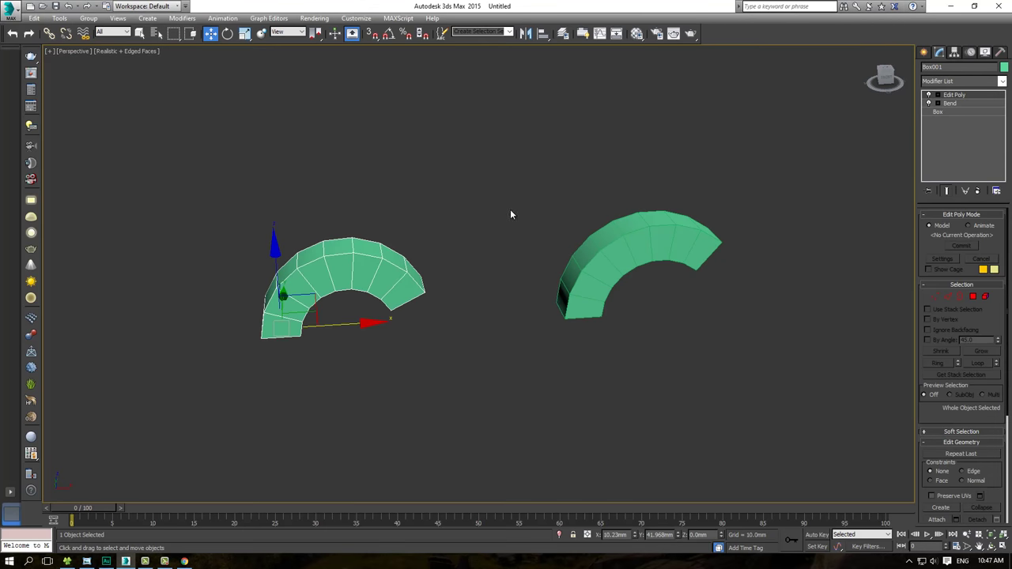
Convert the right bent box to Editable Poly, then window-select both arcs and delete them
middle_drag(510, 209, 430, 221)
click(479, 257)
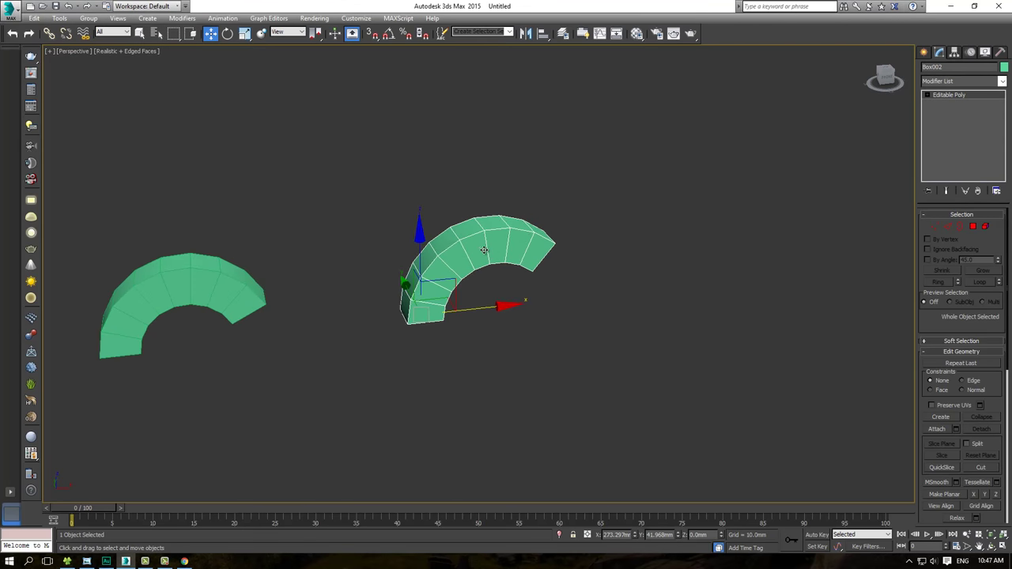
right_click(486, 229)
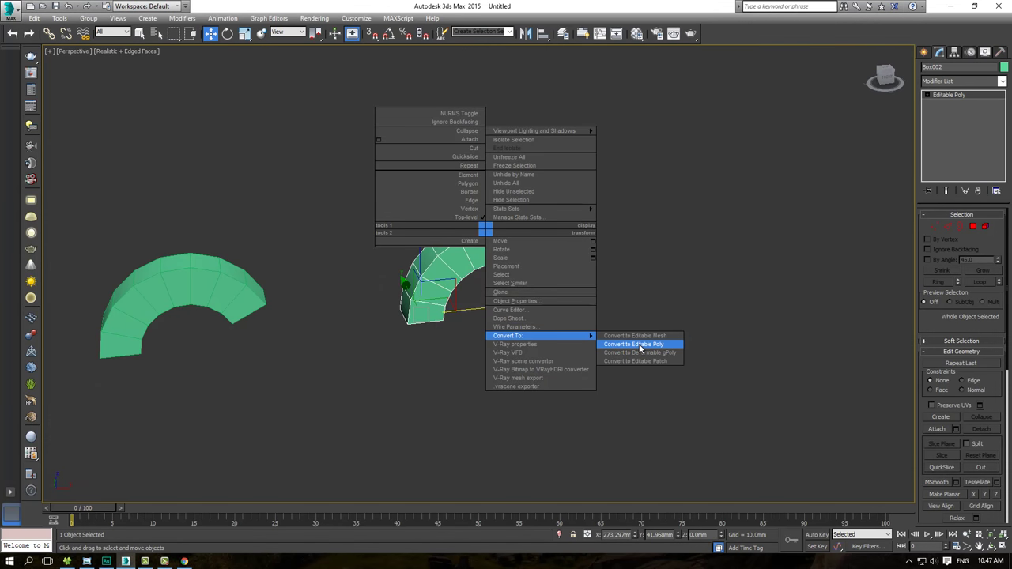
click(686, 273)
drag(625, 167, 98, 366)
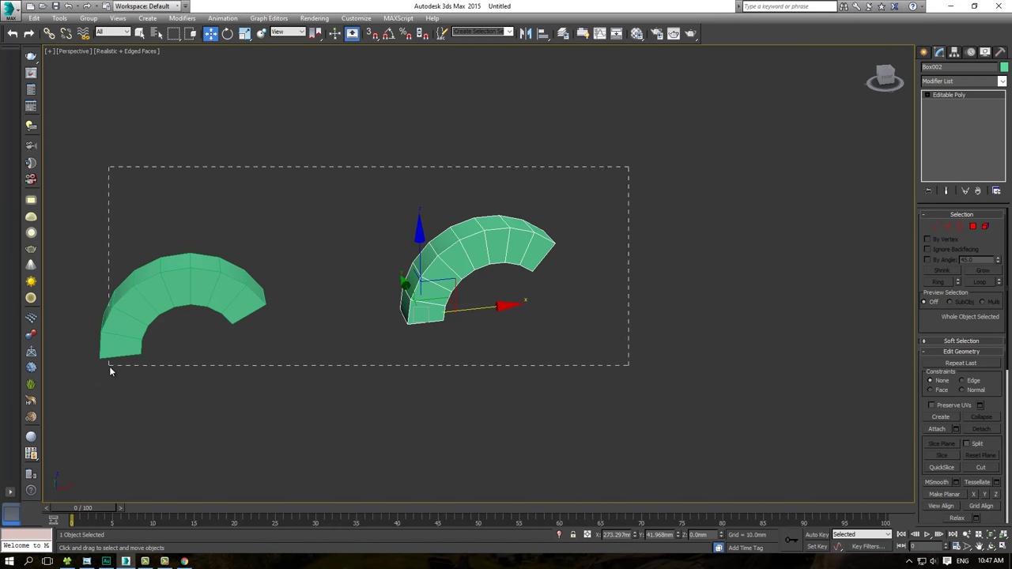
key(Delete)
Show the home grid, then open 18.jpg zoomed in with its Điểm, Đường, Mặt, Khối row framed red
key(g)
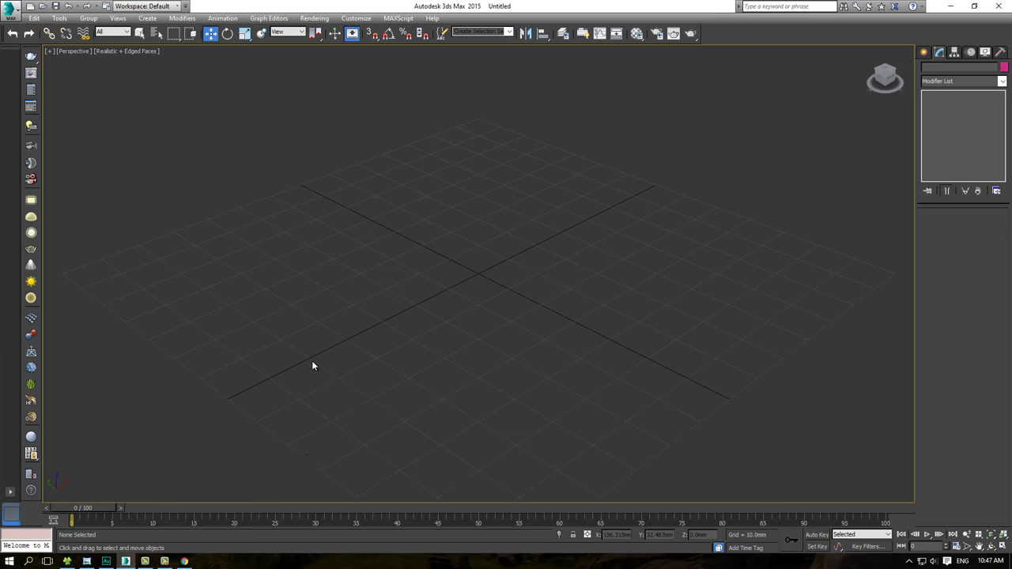
click(87, 562)
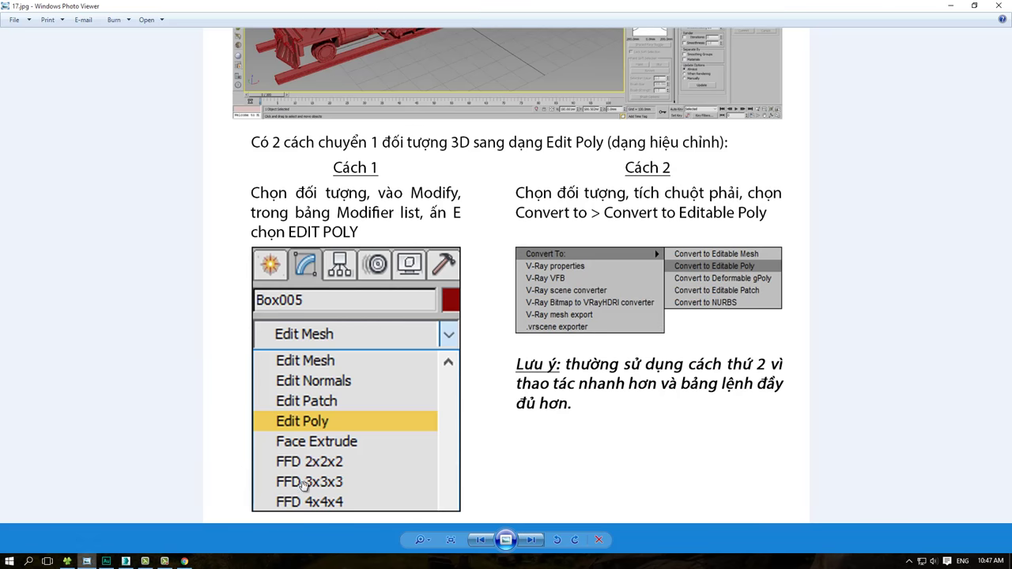
click(535, 541)
scroll(474, 83, up, 2)
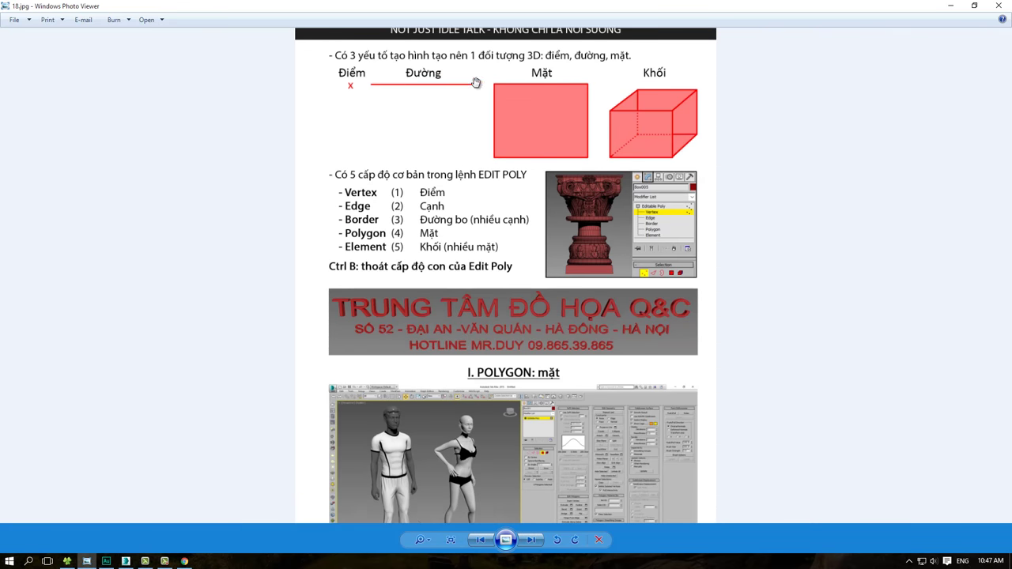
scroll(478, 83, up, 1)
scroll(469, 178, up, 2)
drag(490, 110, 470, 169)
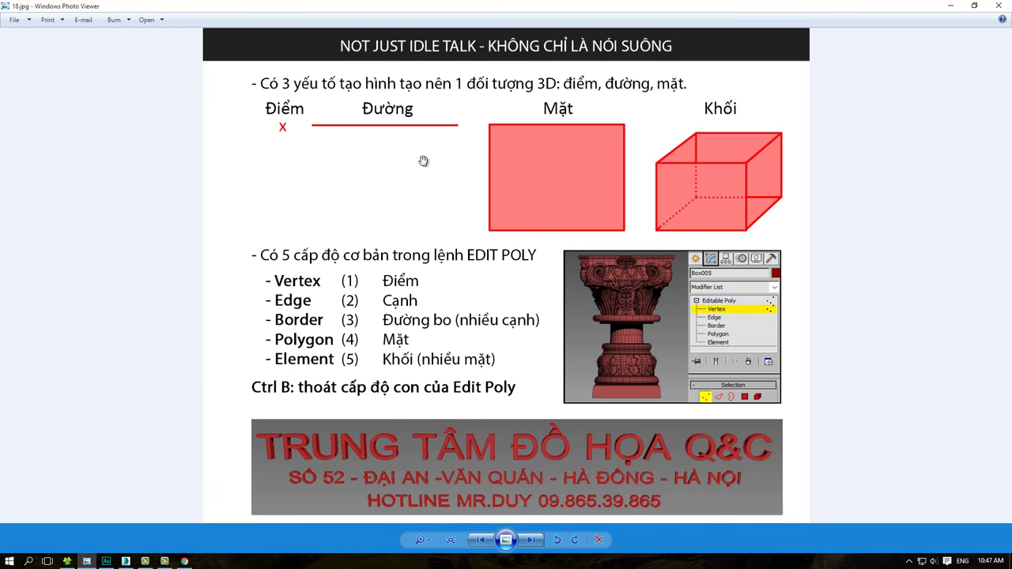
drag(241, 65, 797, 244)
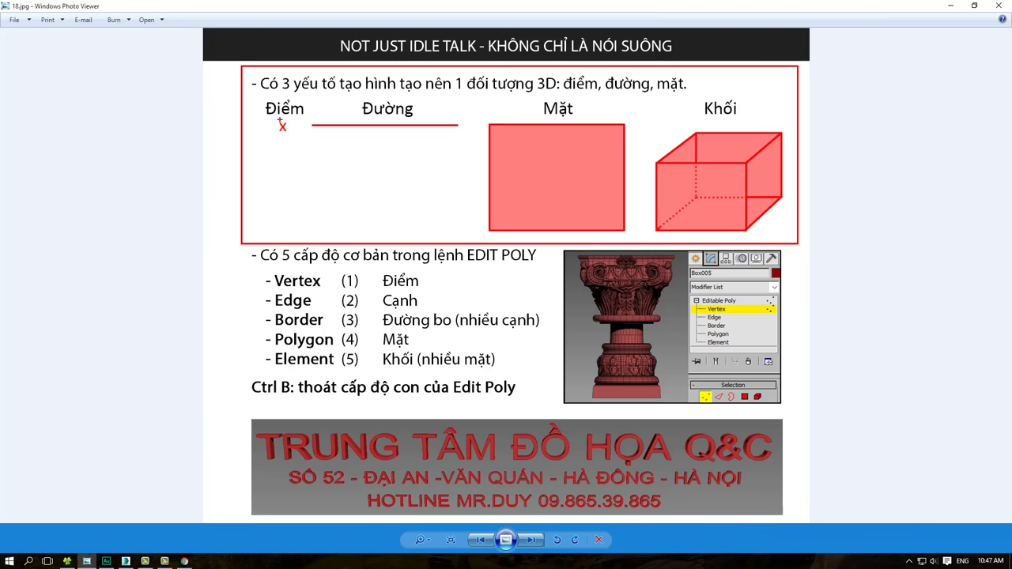
Frame the Điểm, Đường and Mặt labels in red on the slide, then erase the marks
drag(258, 94, 307, 138)
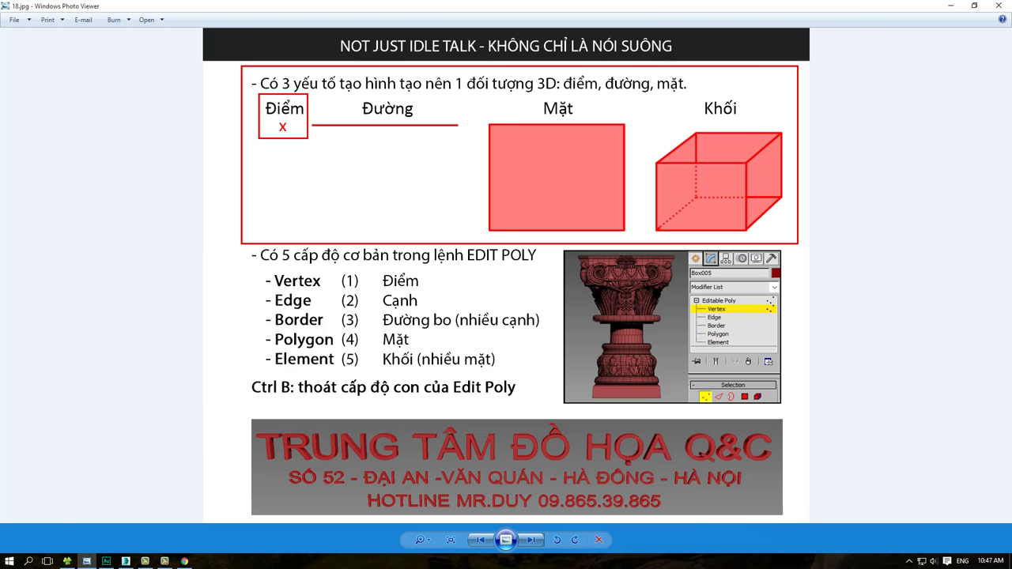
drag(344, 93, 427, 122)
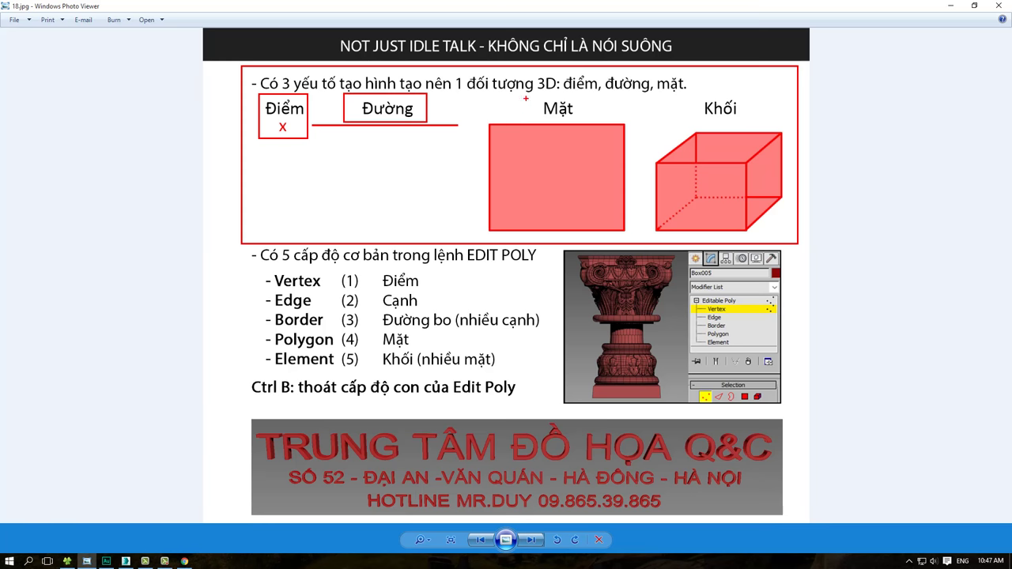
drag(528, 94, 590, 121)
key(e)
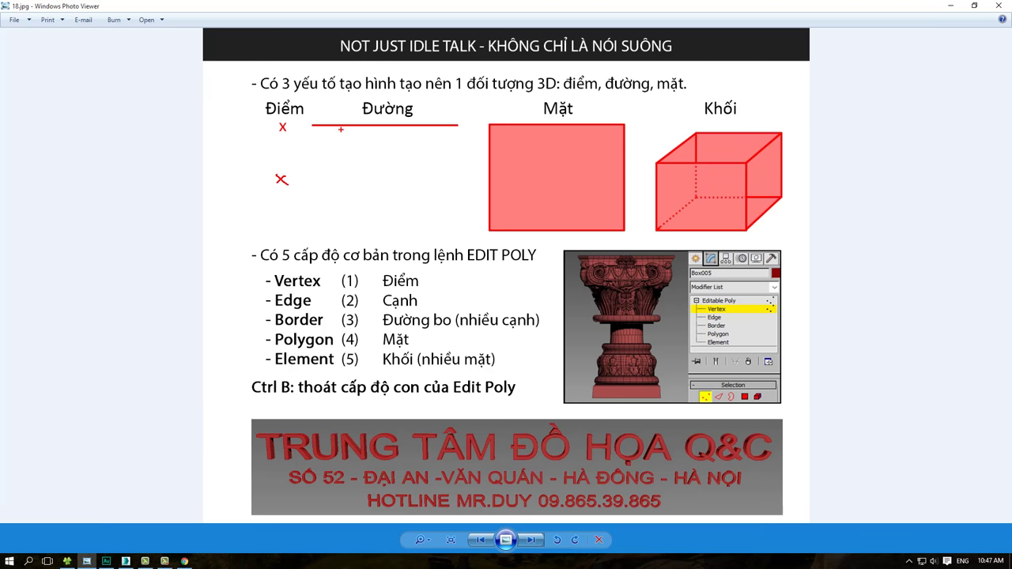
Re-mark Đường and Mặt and stroke beside the Khối cube in red, then clear them
mouse_move(351, 98)
mouse_down()
mouse_move(424, 121)
mouse_move(387, 184)
mouse_move(416, 182)
mouse_up()
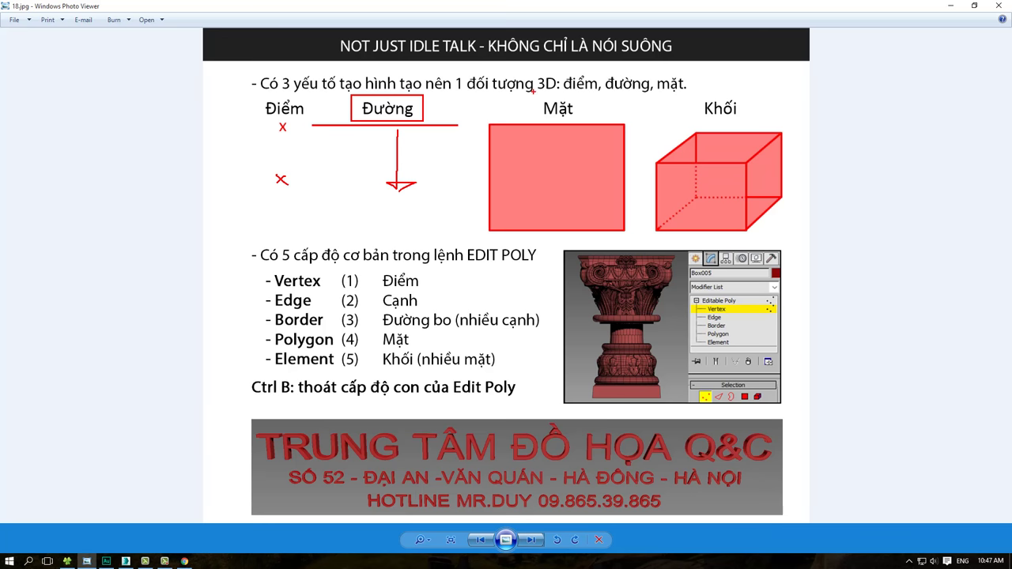
drag(532, 91, 581, 123)
drag(664, 137, 683, 119)
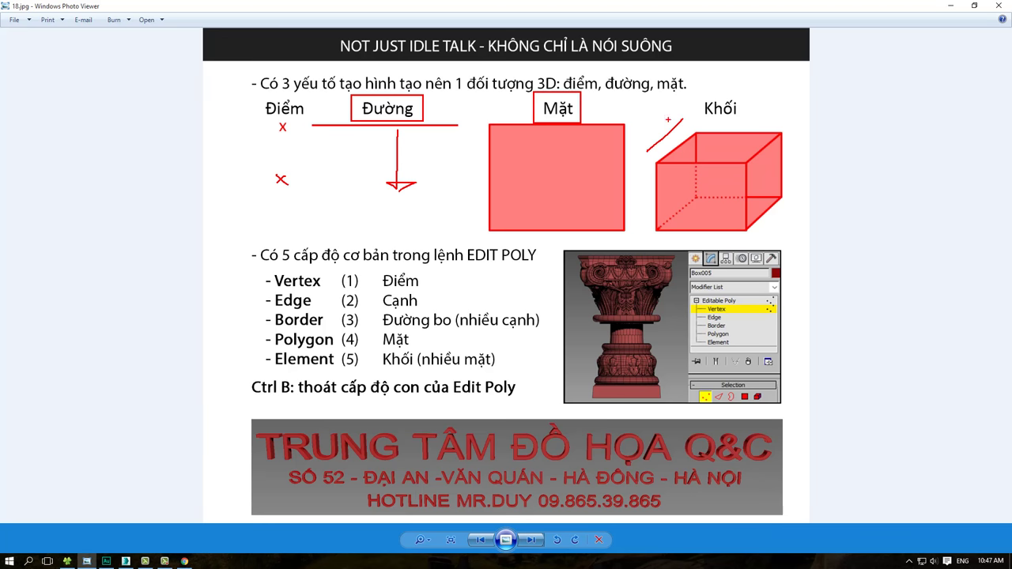
key(Escape)
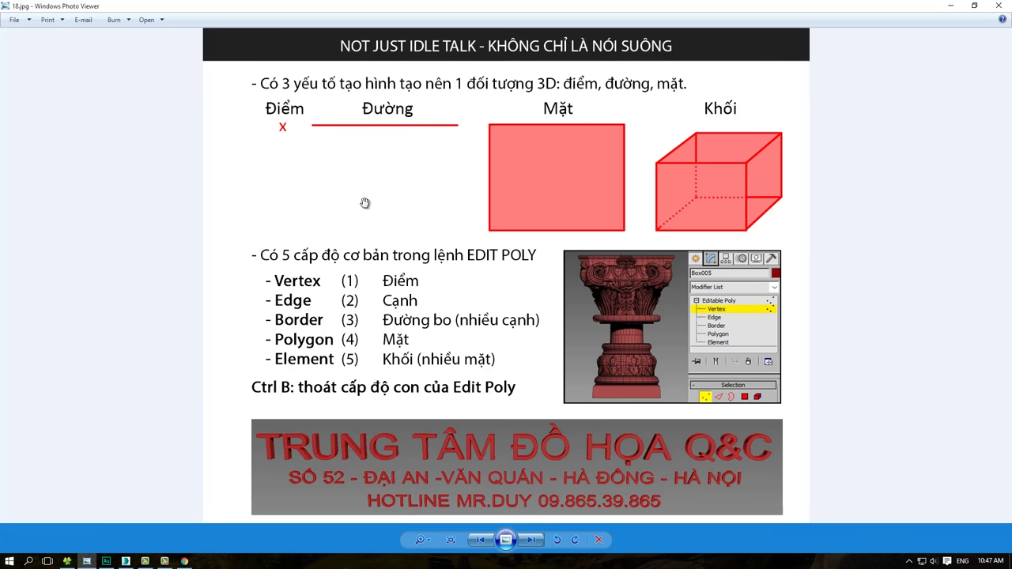
Back in 3ds Max, drag out a segmented Box on the grid
click(125, 561)
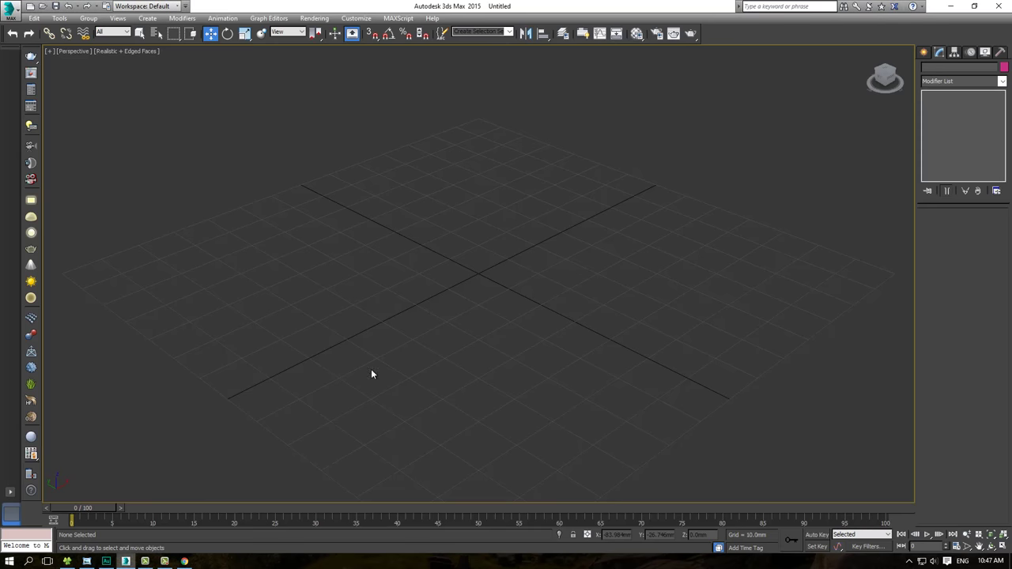
scroll(477, 294, down, 5)
click(923, 51)
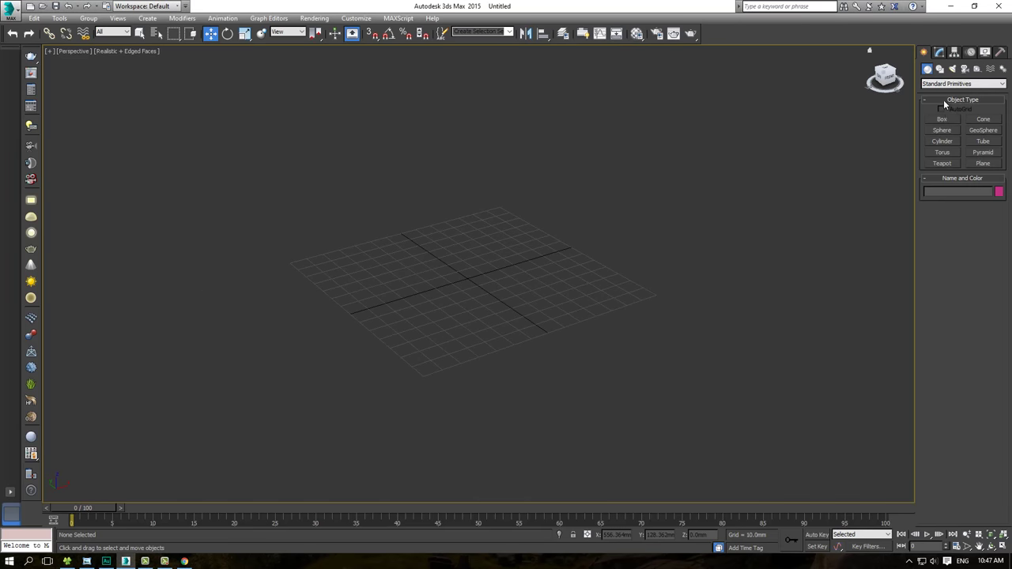
click(942, 118)
drag(241, 316, 403, 267)
click(361, 266)
Convert the box to Editable Poly, expand its sub-levels in the stack, then return to the slide
right_click(362, 266)
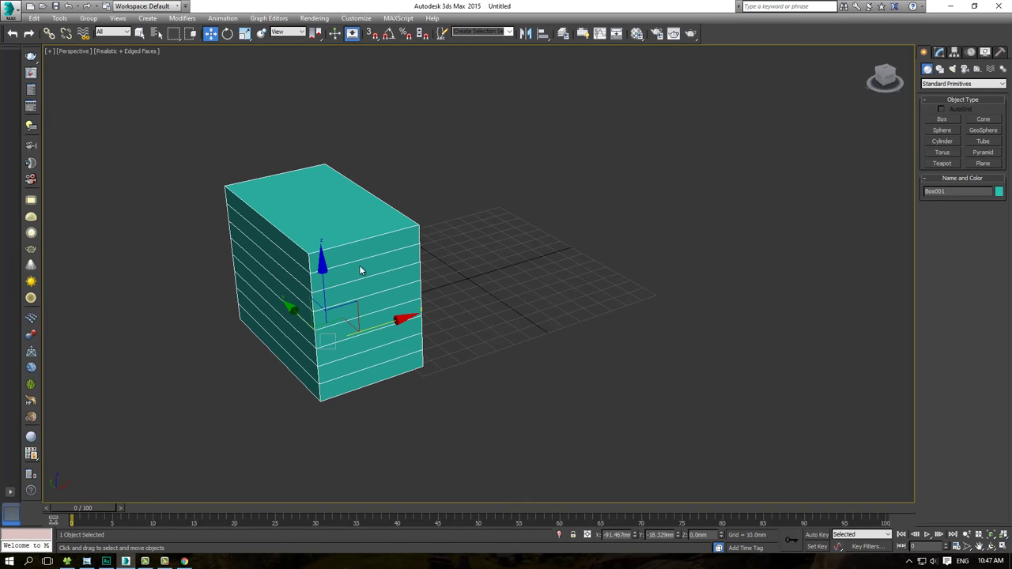
right_click(360, 266)
click(514, 377)
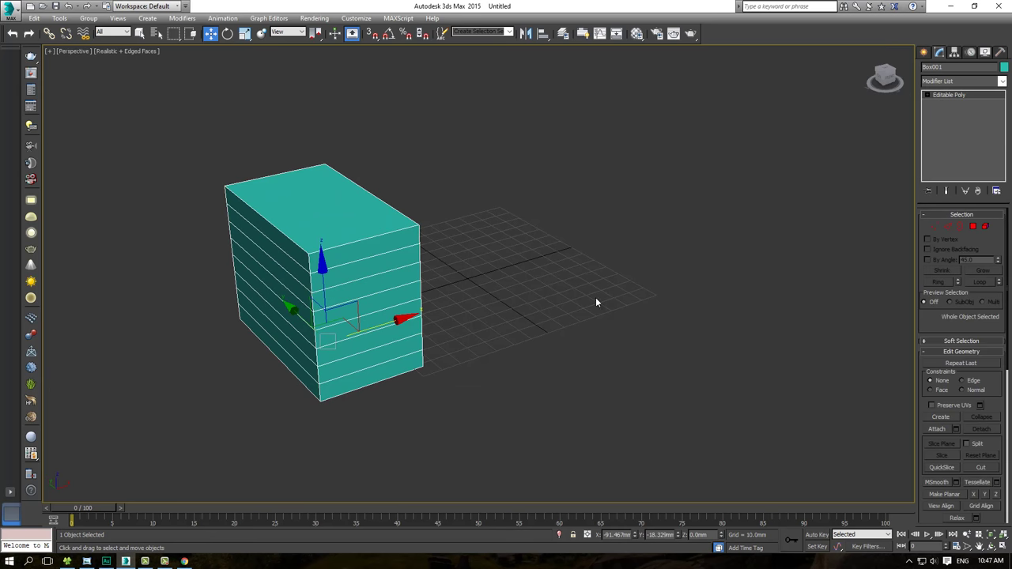
click(928, 96)
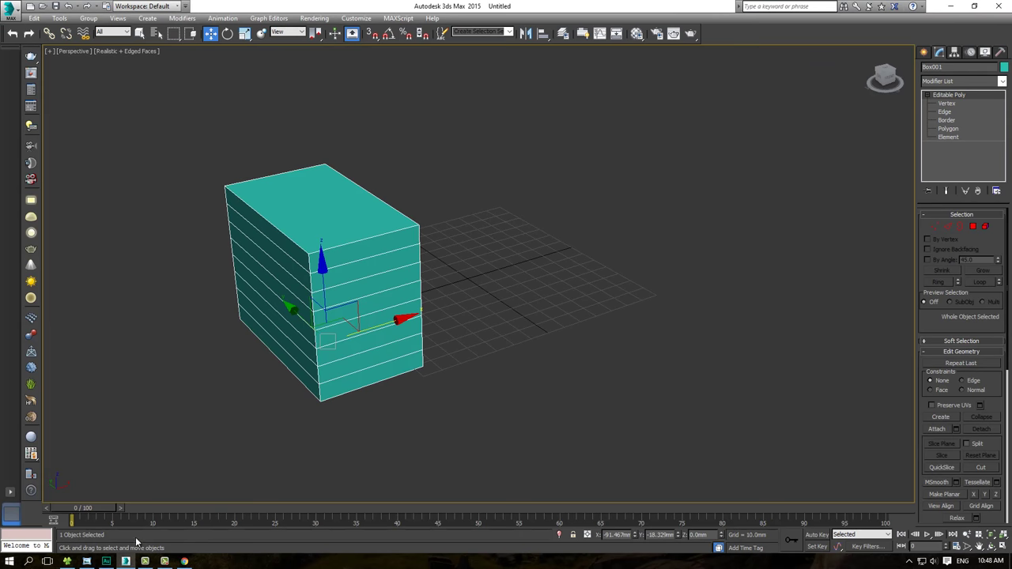
click(87, 561)
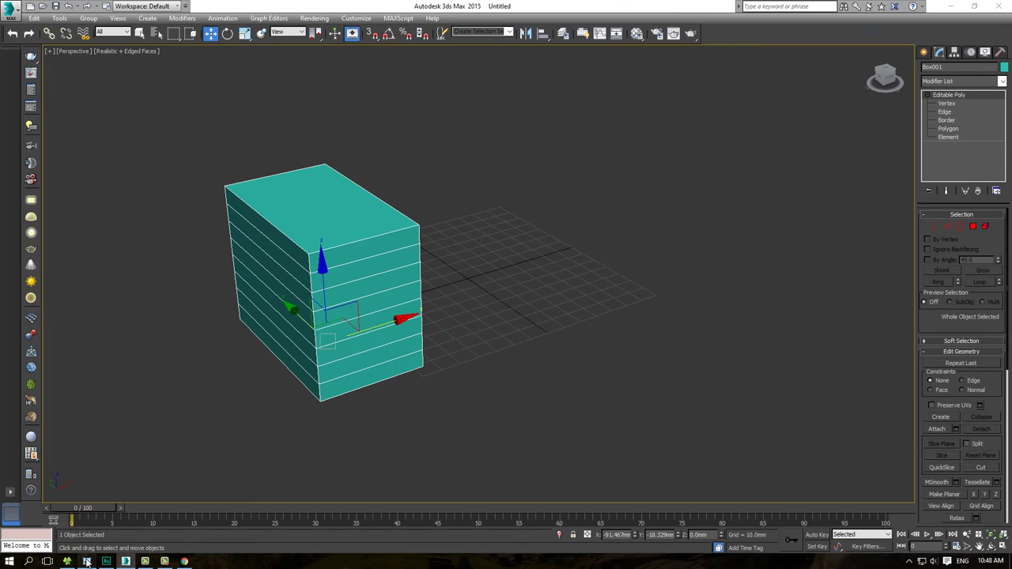
scroll(372, 273, up, 2)
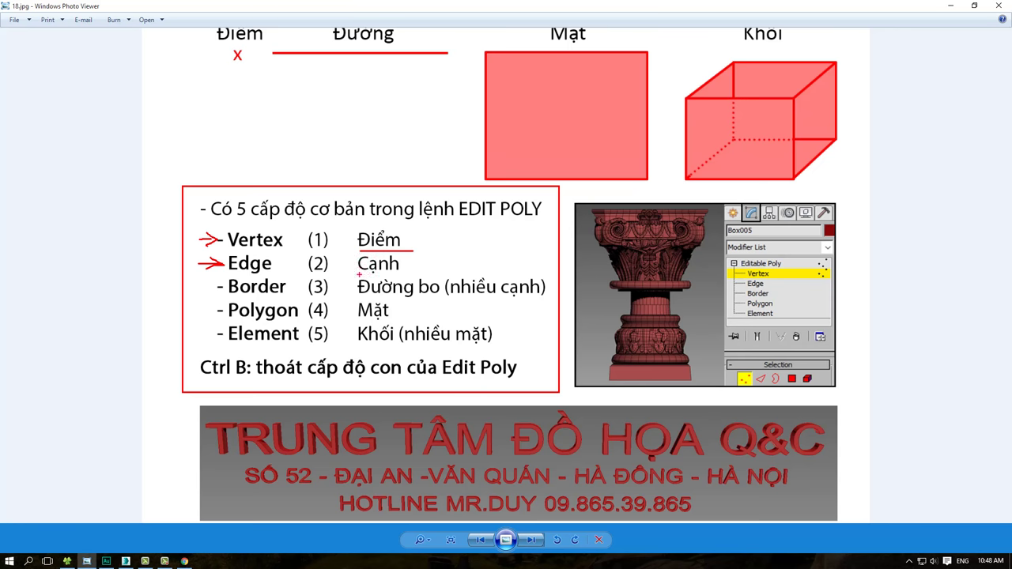
drag(359, 274, 409, 277)
drag(197, 286, 230, 287)
drag(352, 299, 414, 298)
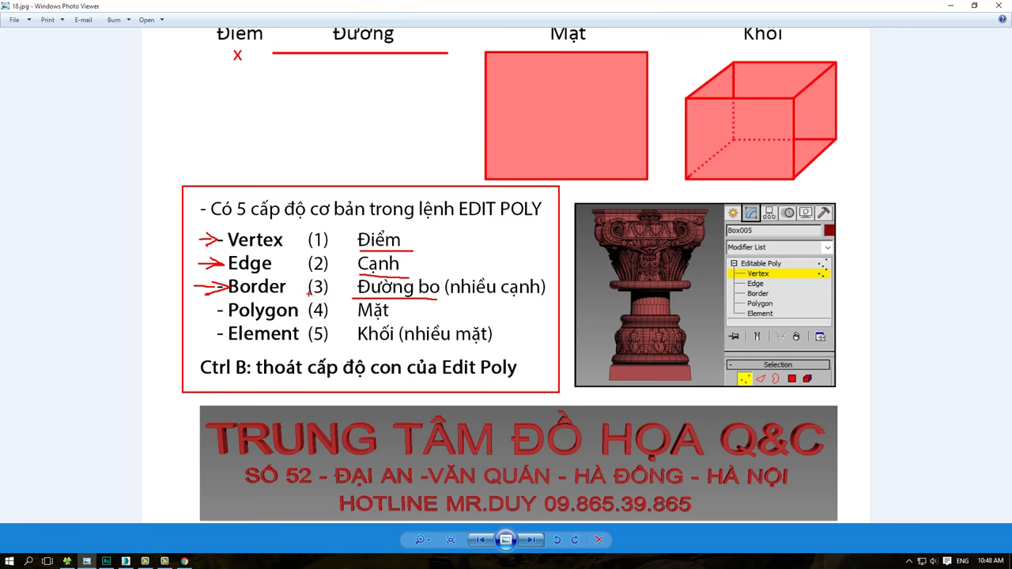
drag(294, 291, 319, 289)
ctrl+drag(348, 253, 410, 278)
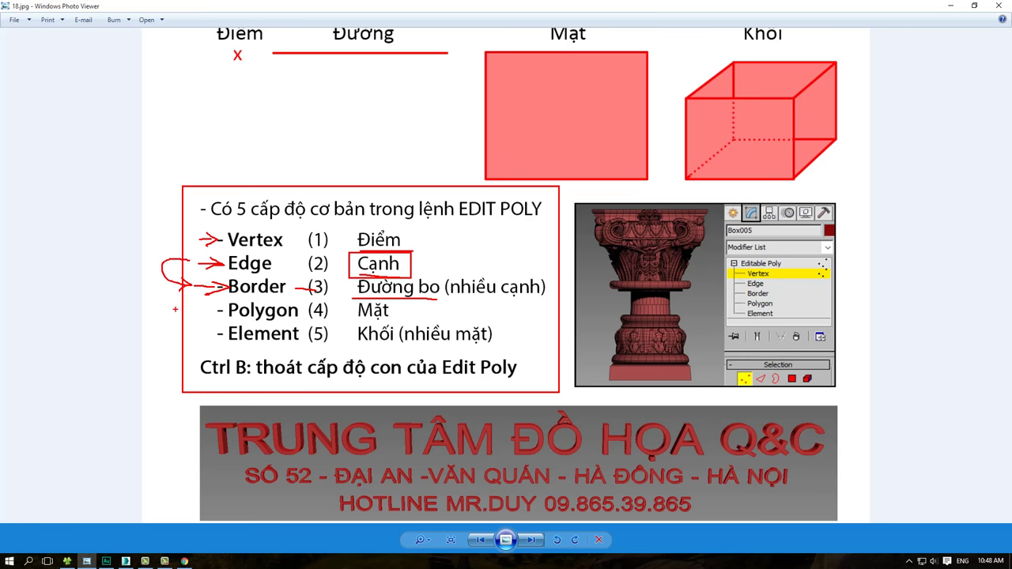
mouse_move(204, 310)
mouse_down()
mouse_move(224, 309)
mouse_move(213, 315)
mouse_up()
drag(351, 319, 397, 320)
drag(228, 343, 479, 344)
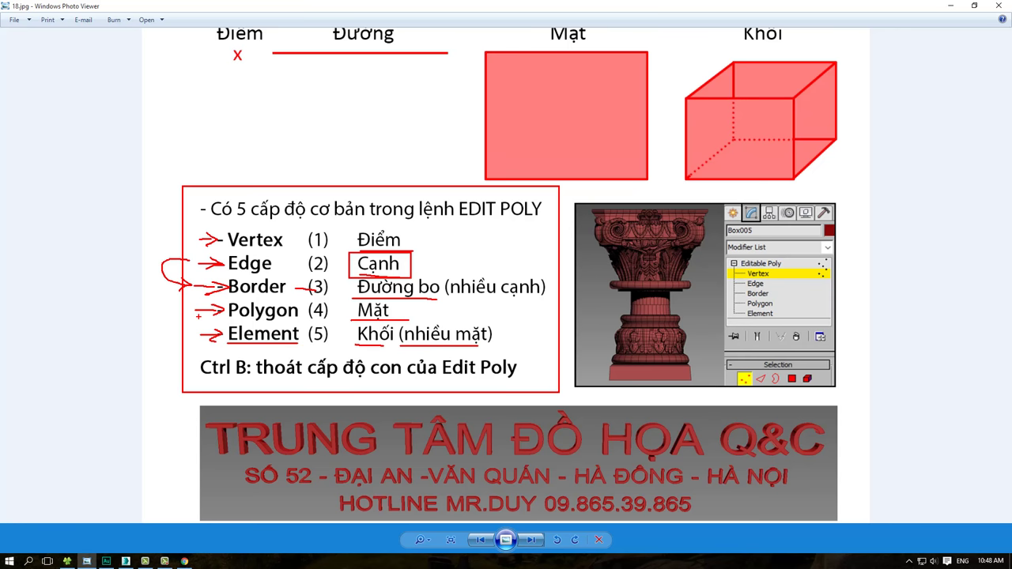
key(Escape)
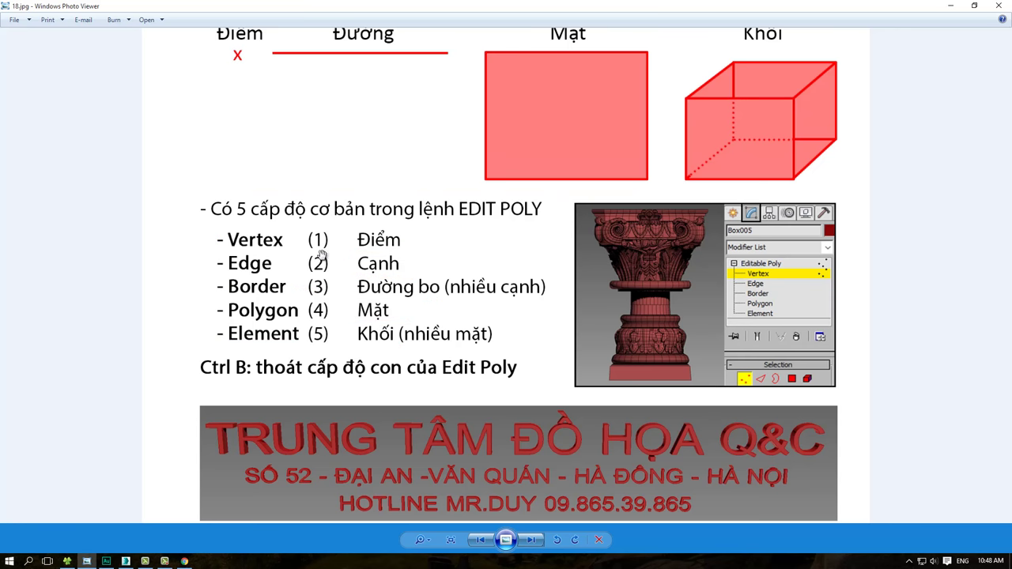
scroll(328, 267, up, 1)
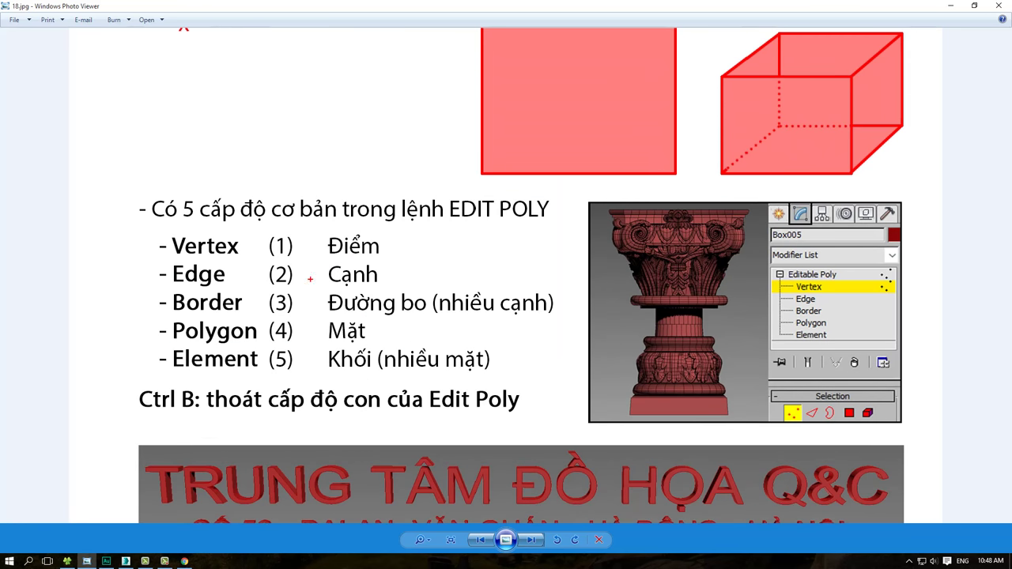
mouse_move(161, 315)
ctrl+mouse_down()
mouse_move(300, 346)
mouse_move(381, 348)
ctrl+mouse_up()
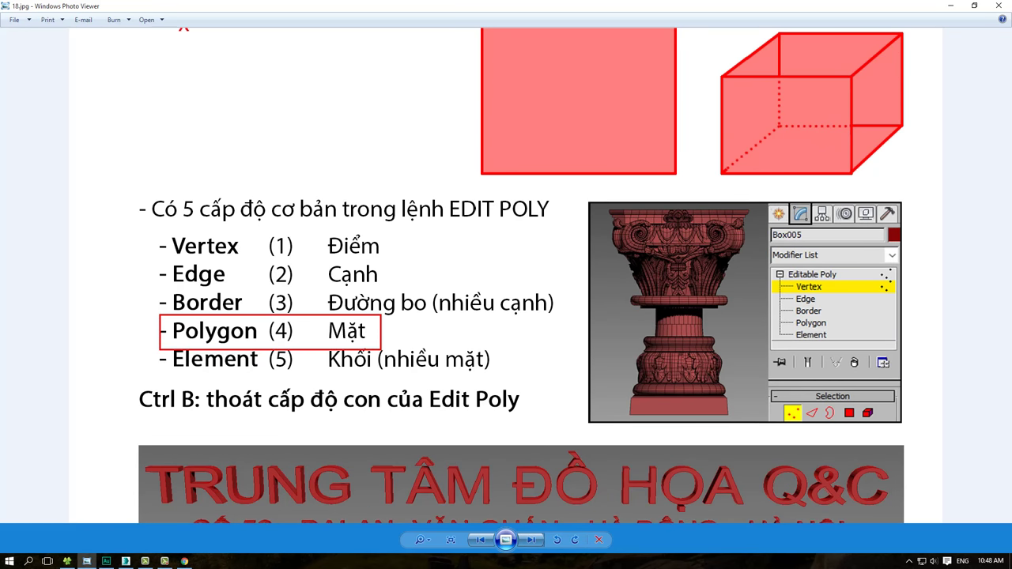
mouse_move(169, 261)
ctrl+mouse_down()
mouse_move(338, 293)
mouse_move(393, 292)
ctrl+mouse_up()
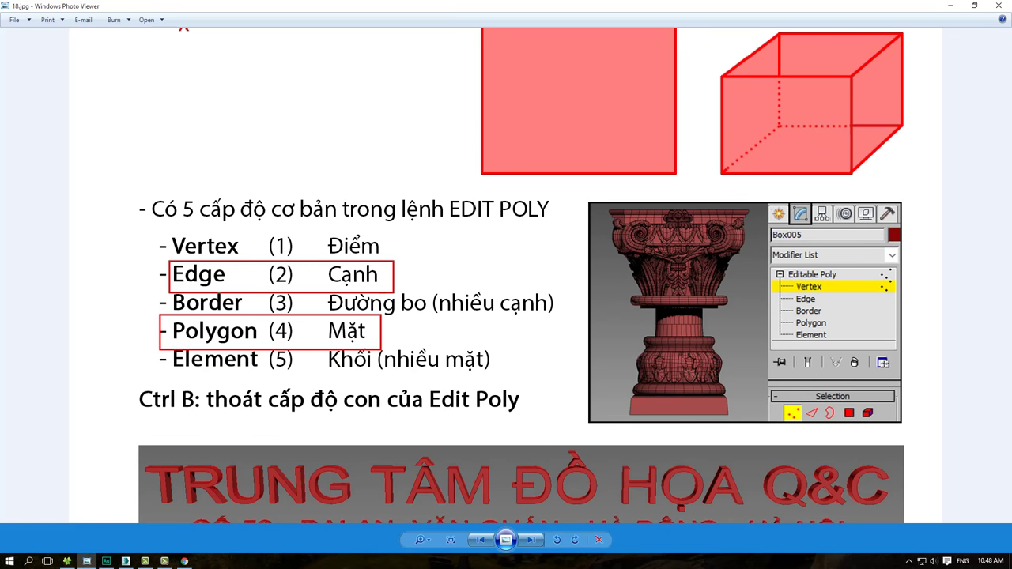
ctrl+drag(168, 238, 300, 261)
drag(380, 261, 388, 264)
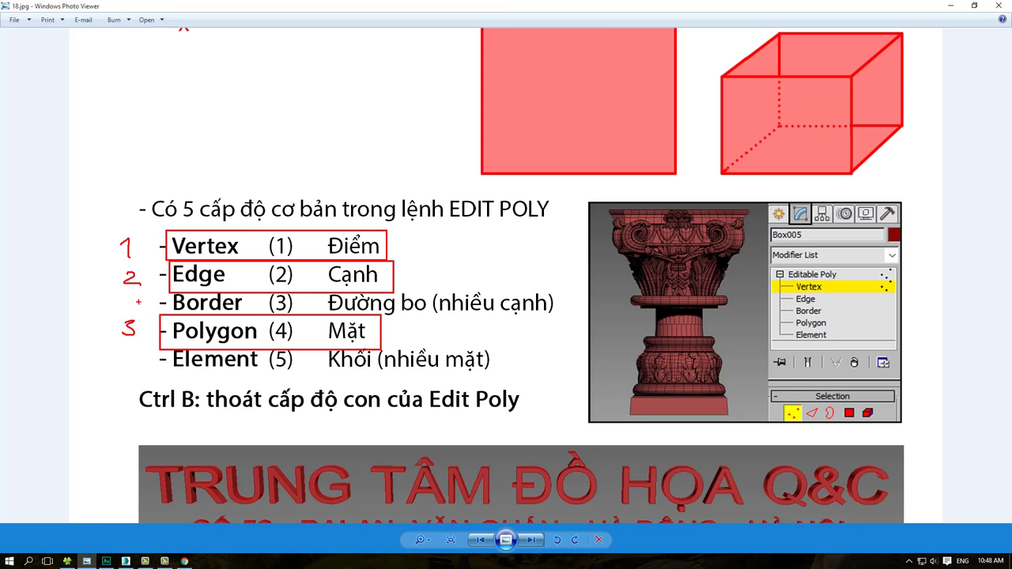
drag(138, 302, 150, 302)
drag(140, 361, 157, 361)
key(Escape)
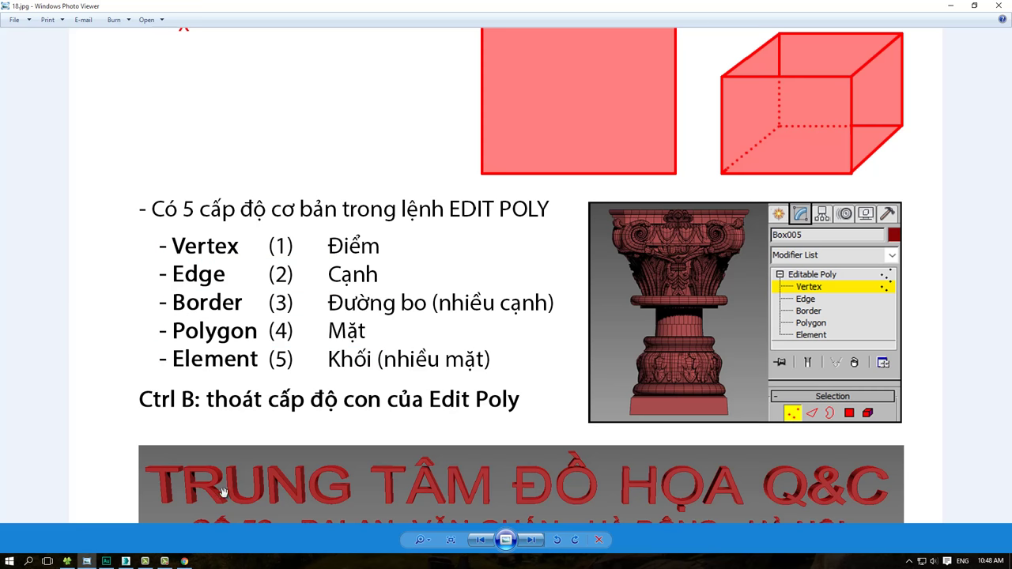
Trace the stack's five sub-levels in 3ds Max, then frame the slide's (1)–(5) numbers in red
click(106, 561)
middle_drag(297, 301, 280, 295)
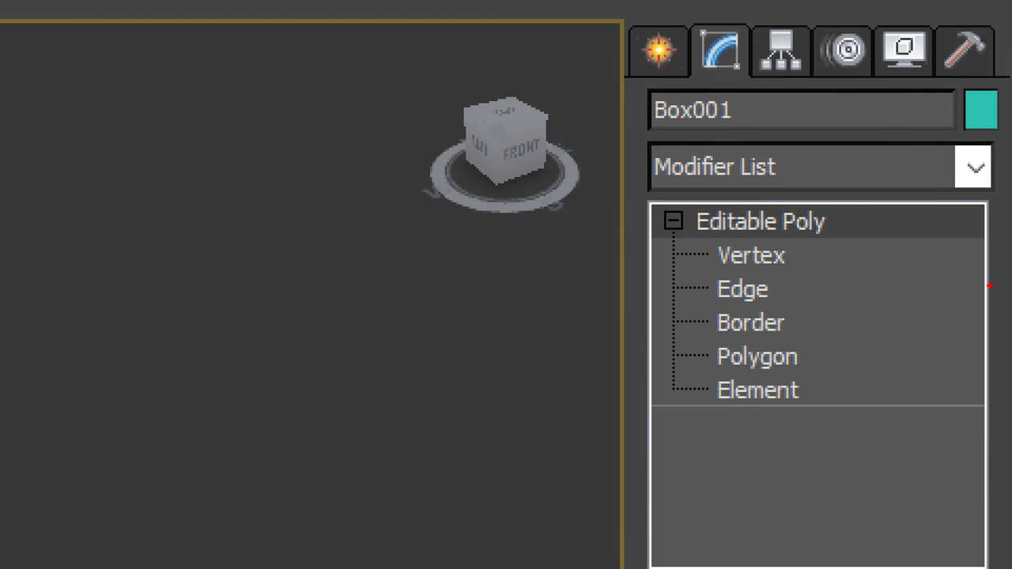
drag(844, 242, 853, 406)
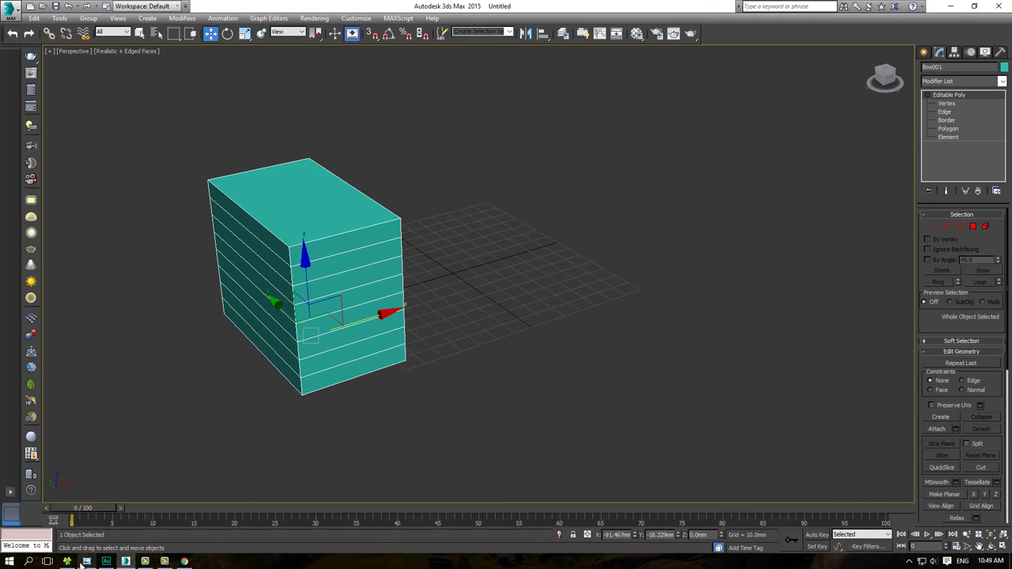
click(85, 562)
drag(265, 229, 300, 375)
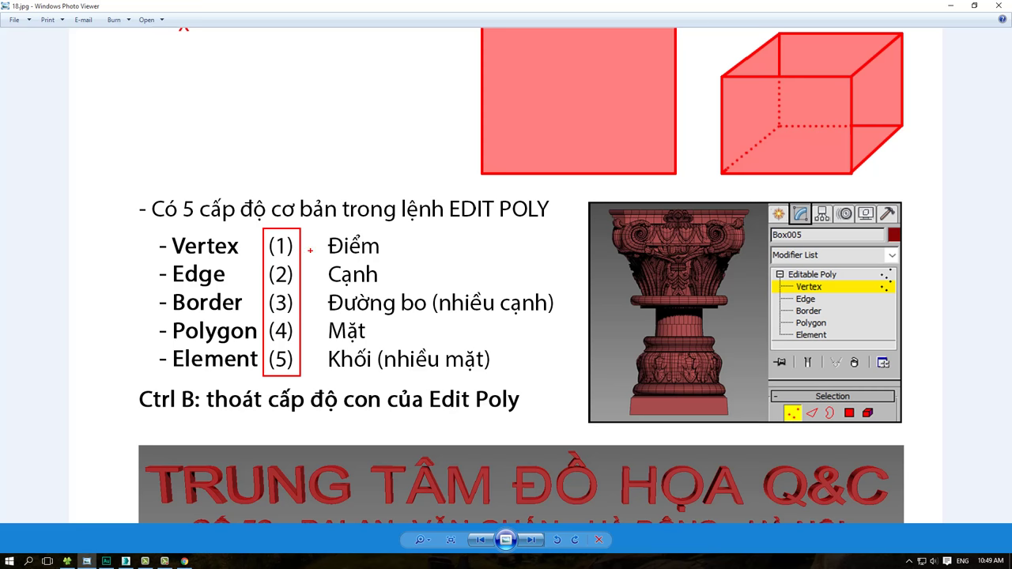
Underline Vertex and Edge on the slide and box them in its screenshot, then clear the marks
drag(300, 248, 311, 251)
drag(181, 259, 246, 258)
drag(789, 277, 841, 298)
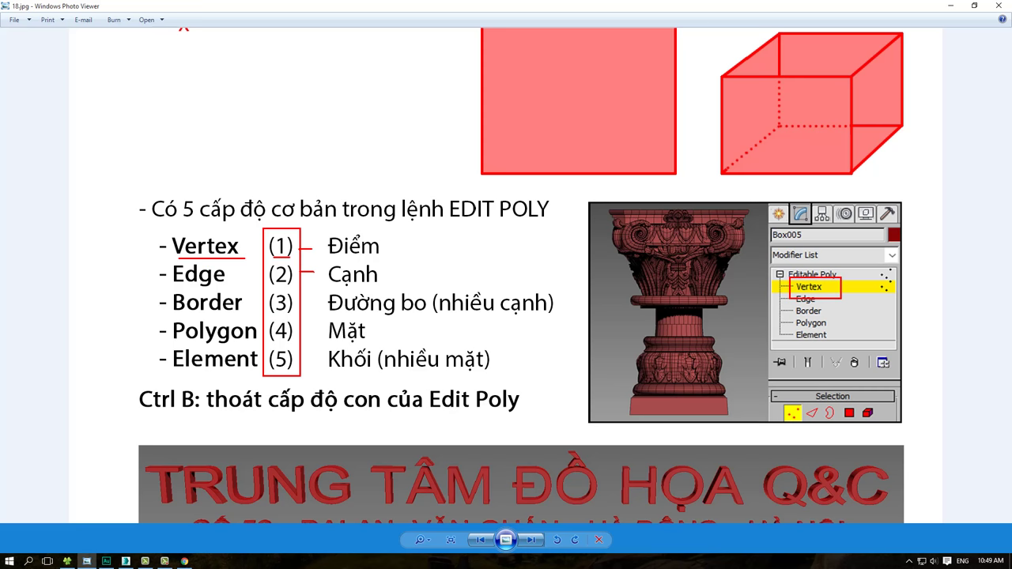
drag(175, 288, 214, 288)
drag(791, 293, 838, 310)
key(e)
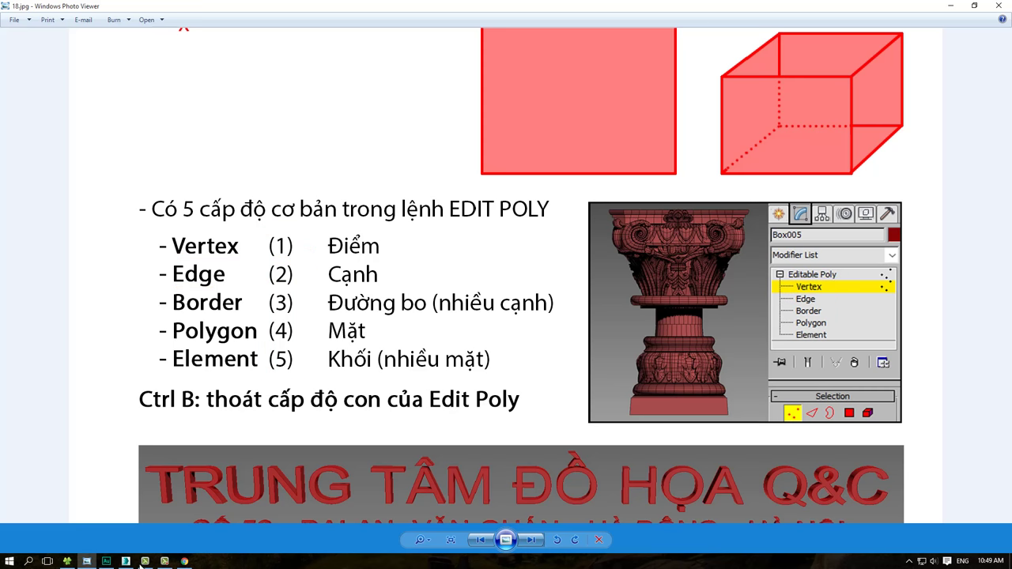
Return to 3ds Max and pan the view so the box sits further right
click(125, 561)
mouse_move(407, 253)
middle_down()
mouse_move(453, 272)
mouse_move(435, 245)
middle_up()
mouse_move(374, 273)
middle_down()
mouse_move(411, 266)
mouse_move(398, 275)
middle_up()
Cycle the cyan box through Vertex, Edge, Border, Polygon and Element with keys 1–5
key(1)
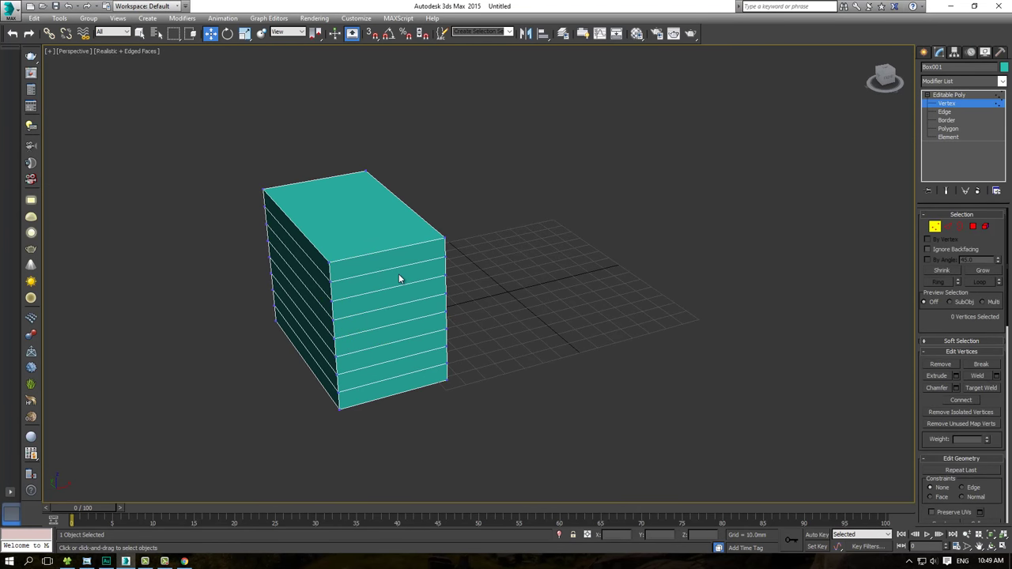
key(2)
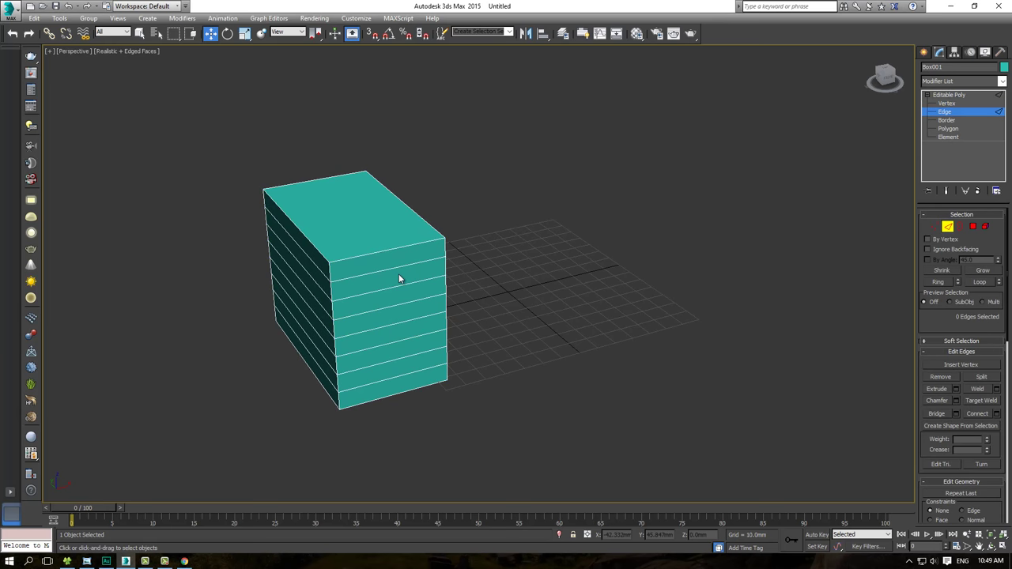
key(3)
key(4)
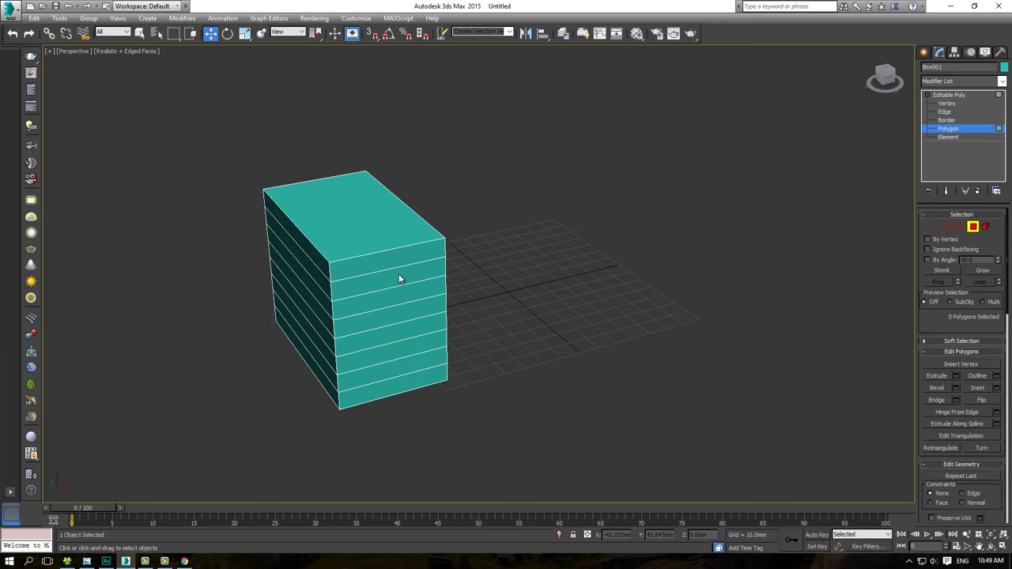
key(5)
middle_drag(444, 278, 410, 264)
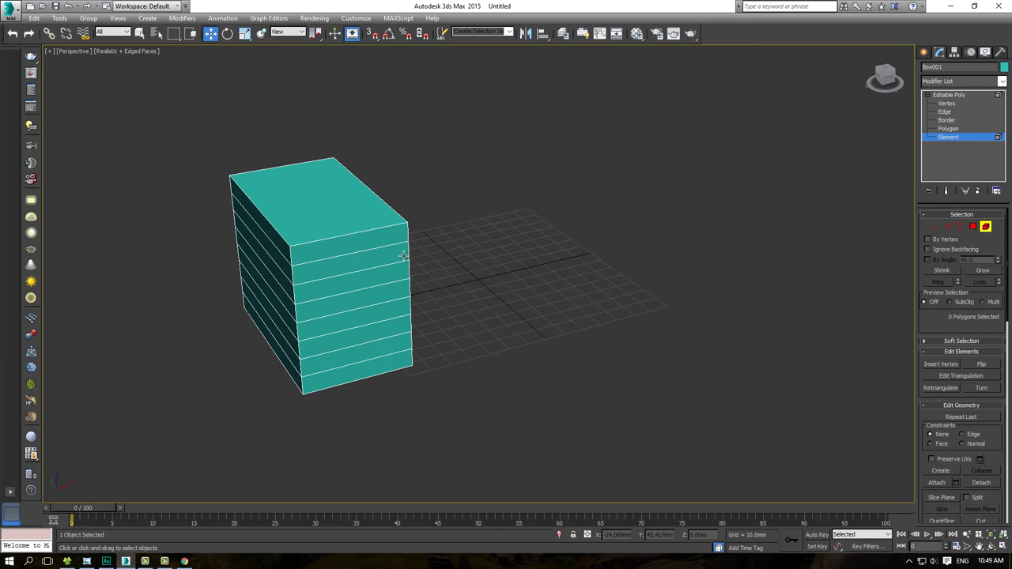
Create a second tall, segmented green box, Box002, beside the cyan box
click(925, 52)
click(943, 118)
scroll(495, 253, down, 3)
drag(482, 273, 563, 276)
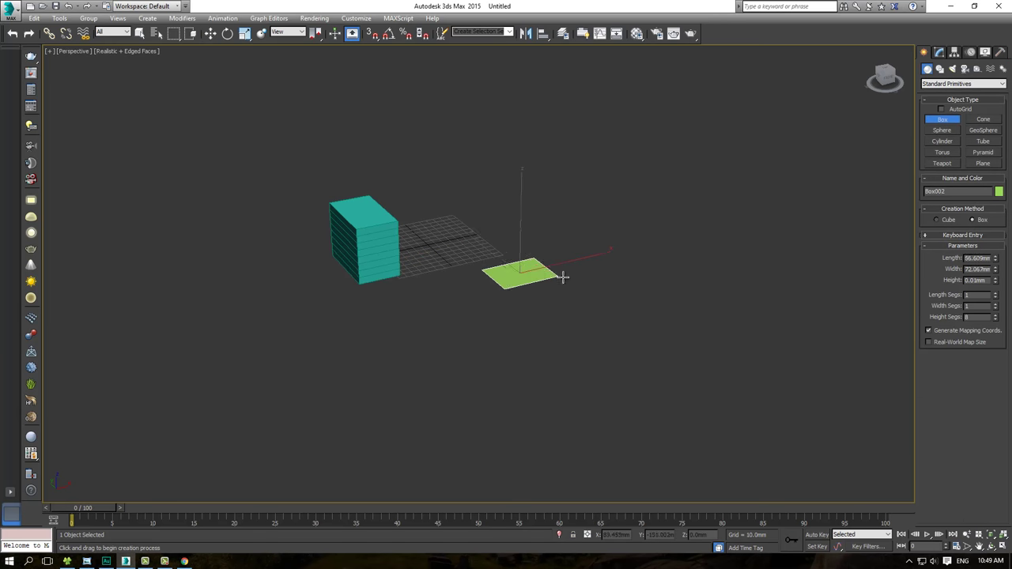
click(563, 237)
key(w)
key(z)
scroll(352, 261, down, 3)
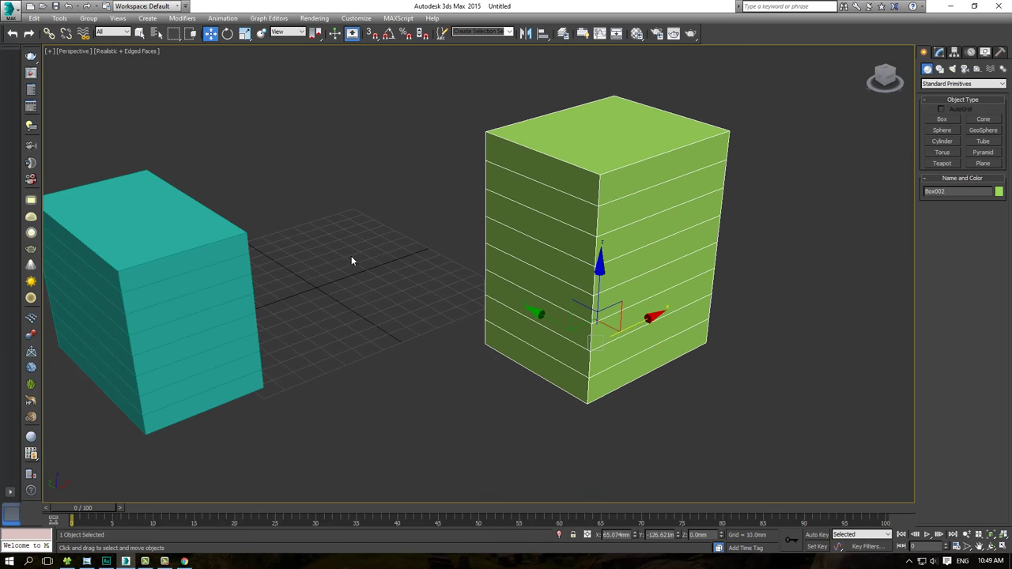
Select the cyan Box001 and enter its Vertex level in the Modify panel
click(229, 269)
scroll(339, 253, down, 2)
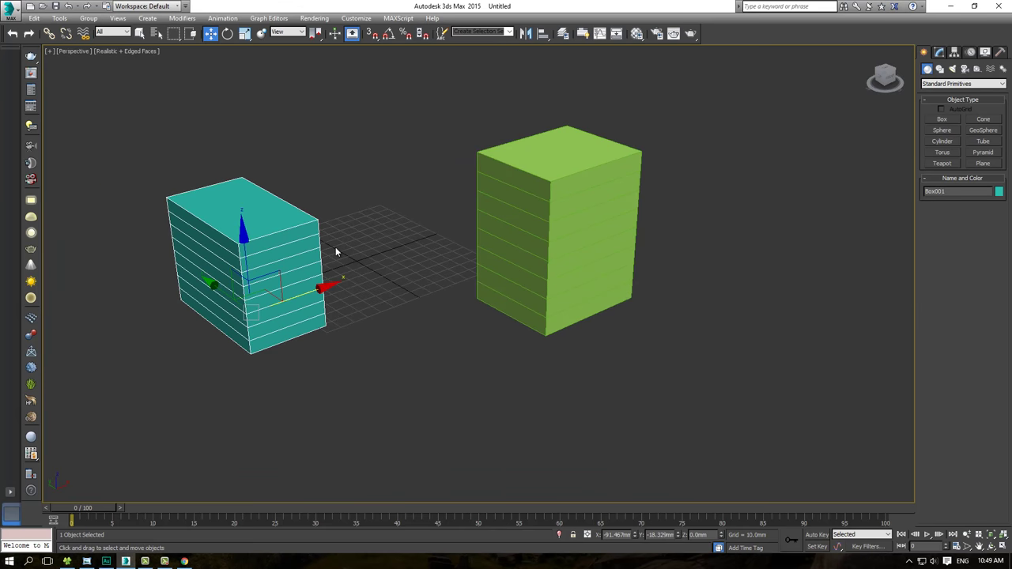
mouse_move(336, 252)
alt+middle_down()
mouse_move(312, 250)
mouse_move(340, 247)
alt+middle_up()
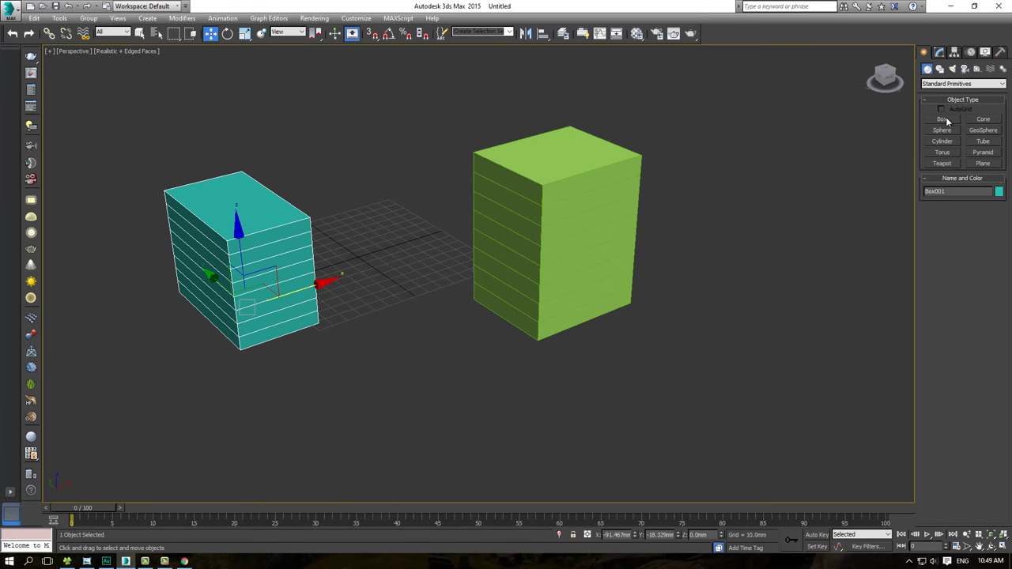
click(938, 53)
click(947, 103)
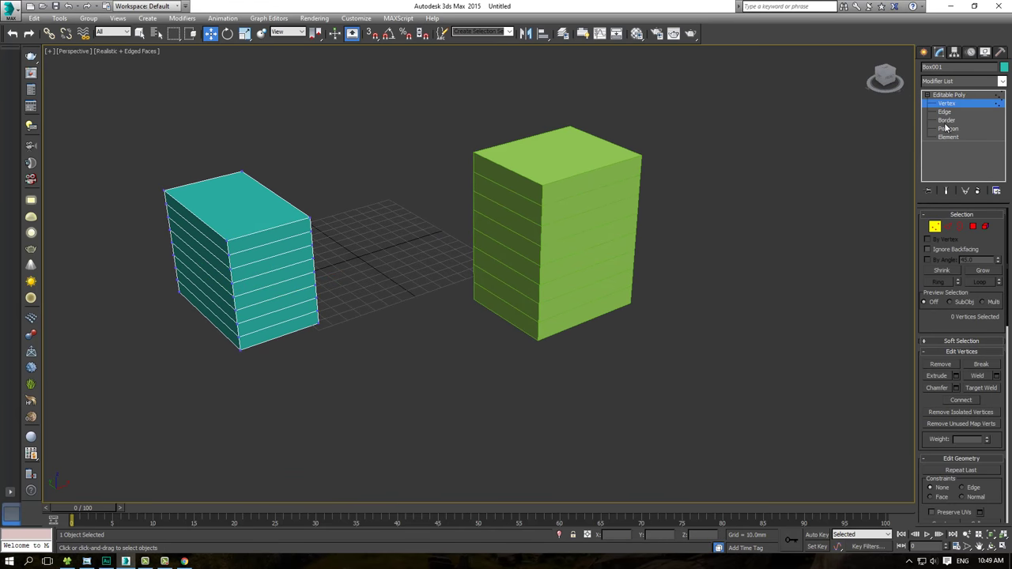
Put the cyan box in Border level and annotate its Edge, Border and Polygon levels
click(946, 120)
mouse_move(359, 166)
mouse_down()
mouse_move(144, 395)
mouse_move(335, 133)
mouse_up()
mouse_move(969, 110)
mouse_down()
mouse_move(922, 133)
mouse_move(971, 111)
mouse_up()
key(Escape)
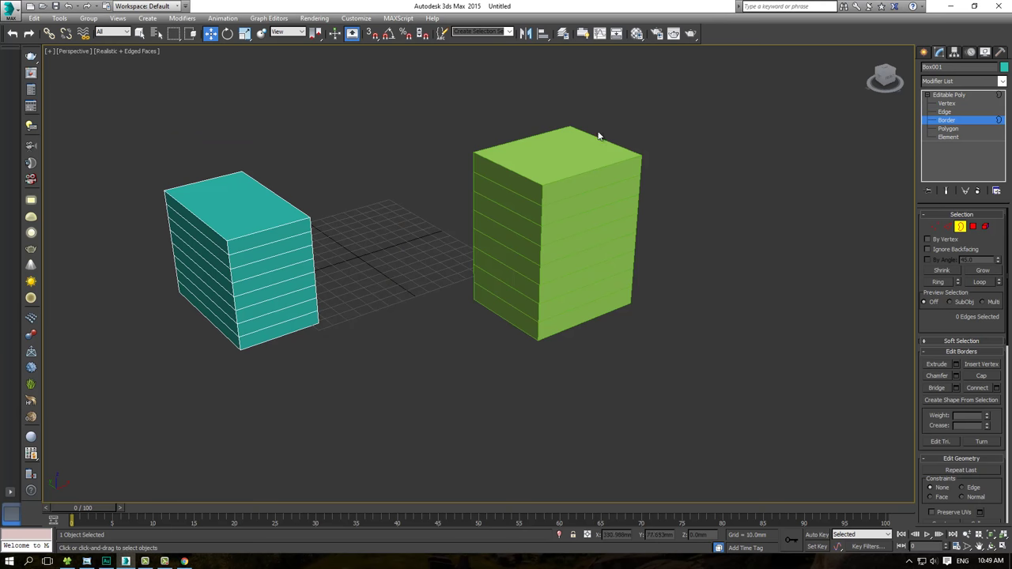
Try to select borders on the green box, circling both boxes in red to compare
drag(646, 100, 390, 409)
drag(699, 142, 411, 370)
mouse_move(611, 150)
mouse_down()
mouse_move(537, 142)
mouse_move(585, 153)
mouse_up()
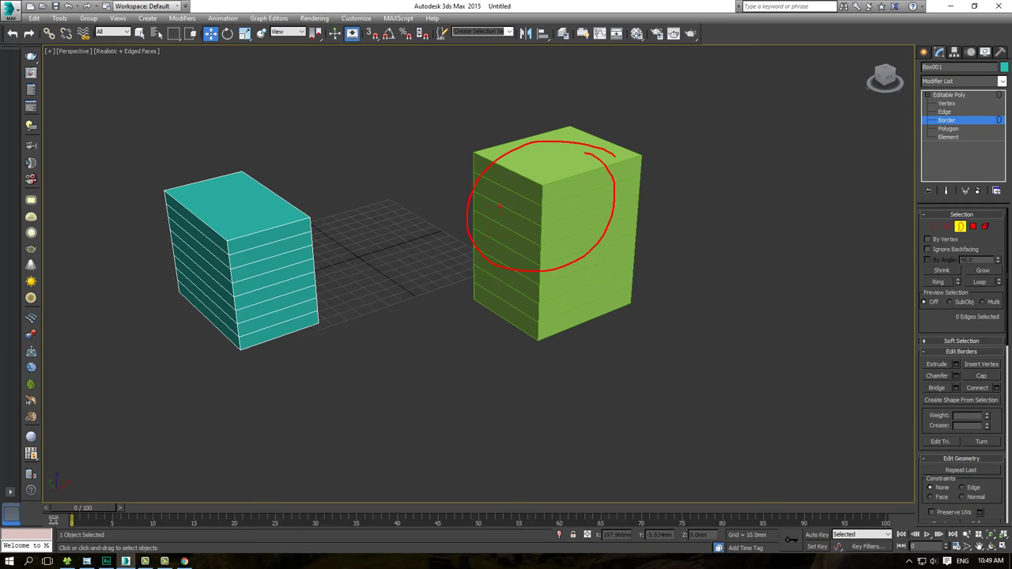
mouse_move(335, 182)
mouse_down()
mouse_move(229, 152)
mouse_move(324, 292)
mouse_move(337, 154)
mouse_up()
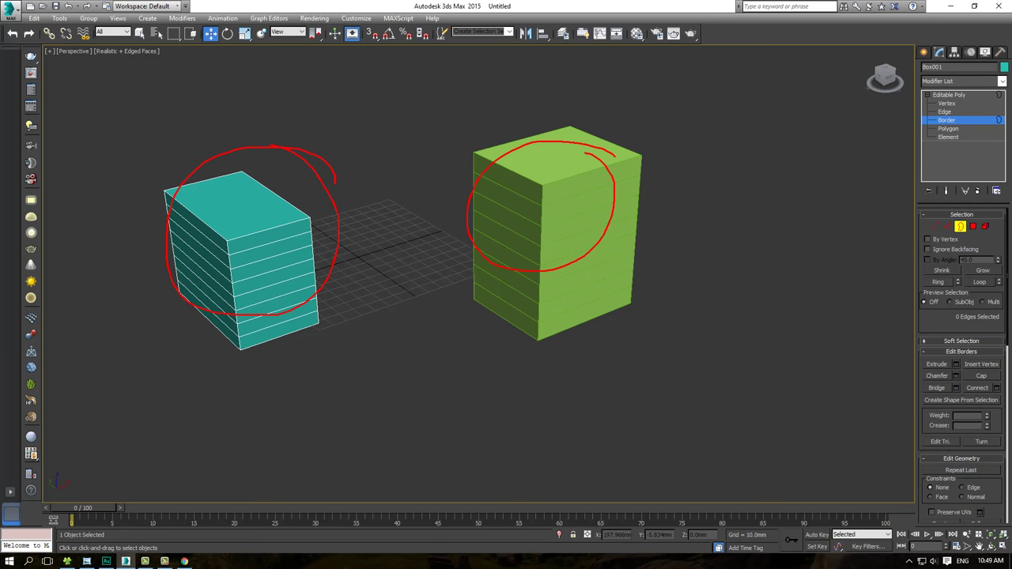
key(Escape)
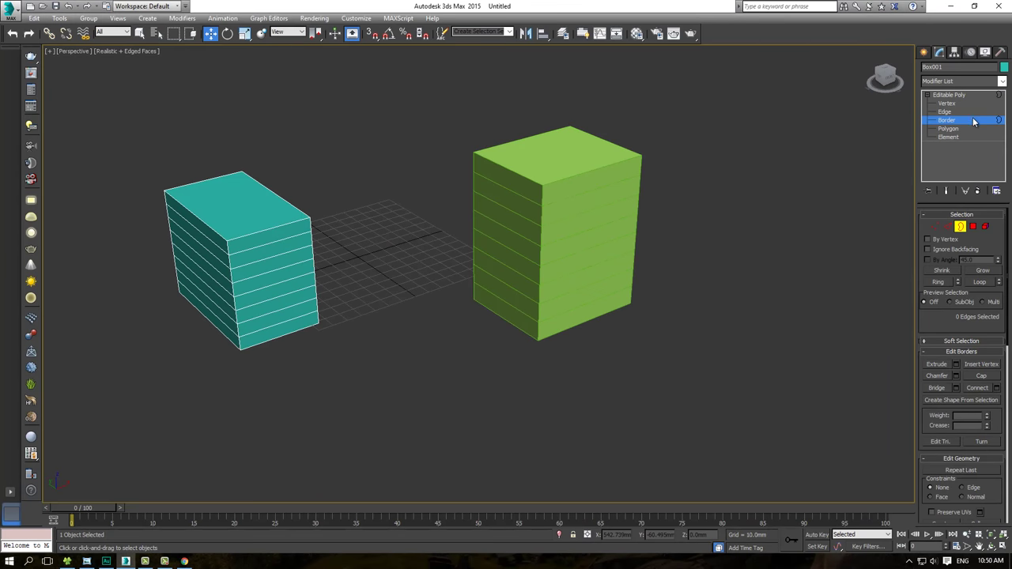
Select green Box002 to show its plain Box stack, then return cyan Box001 to Border level
click(946, 119)
click(682, 309)
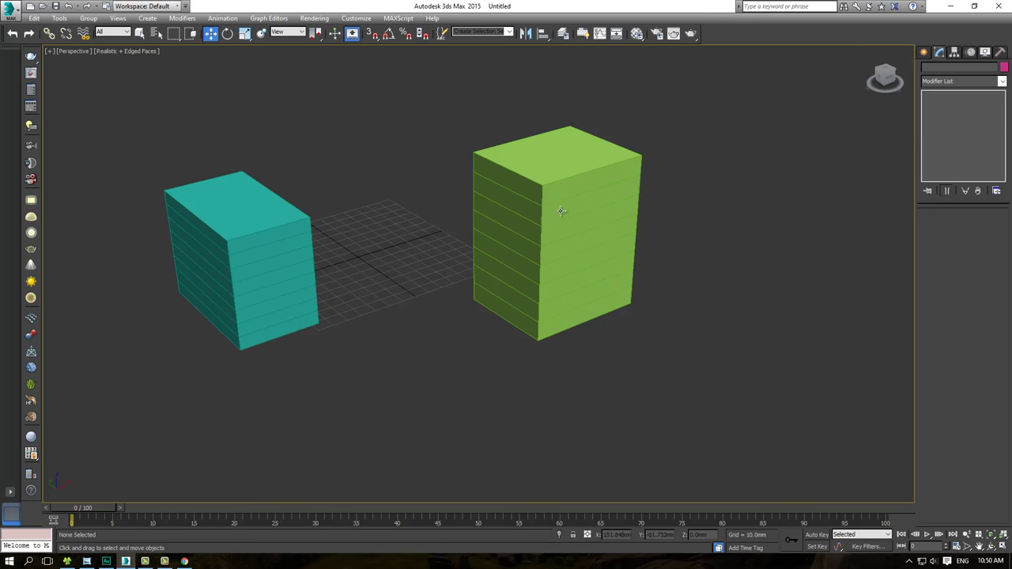
click(562, 212)
alt+middle_drag(593, 218, 356, 223)
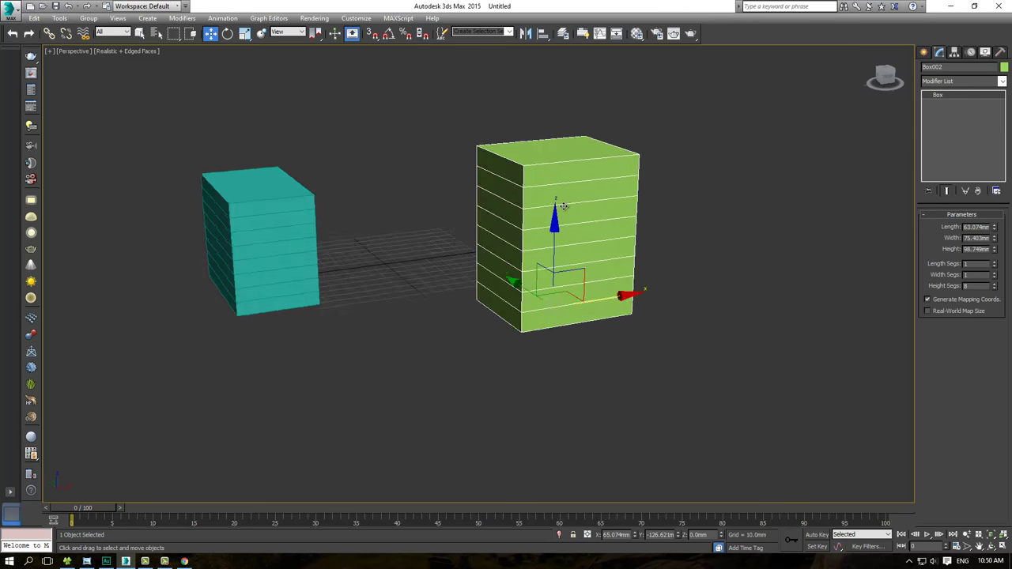
click(357, 224)
key(3)
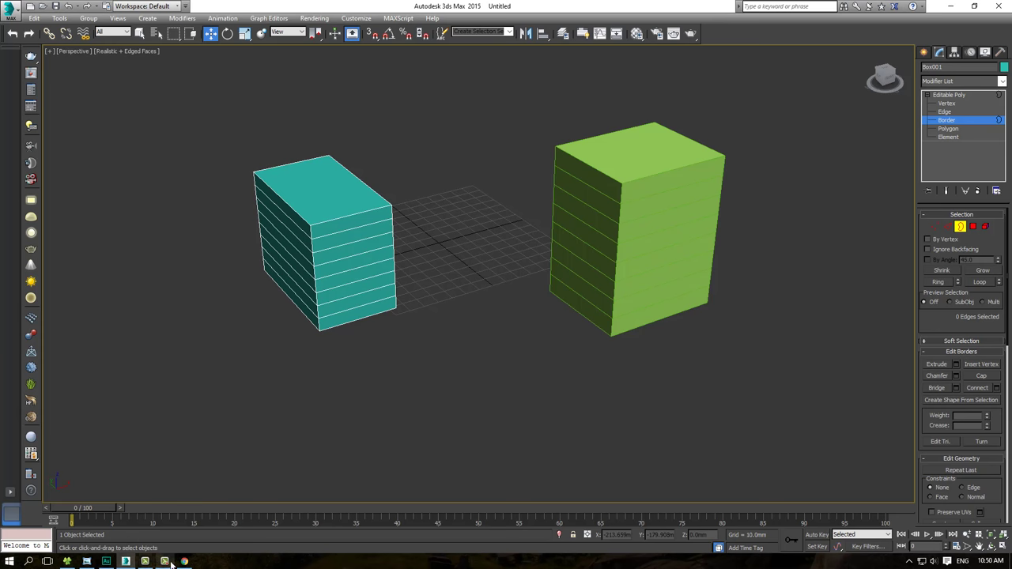
On the lesson slide, draw a box over the Ctrl B line, then clear it
click(86, 561)
scroll(310, 393, down, 1)
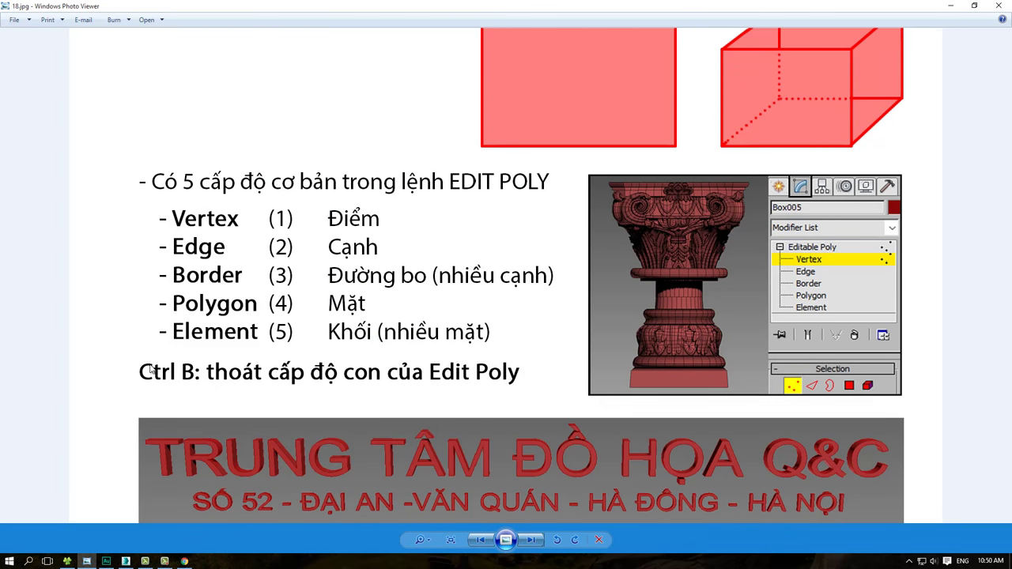
drag(131, 354, 533, 390)
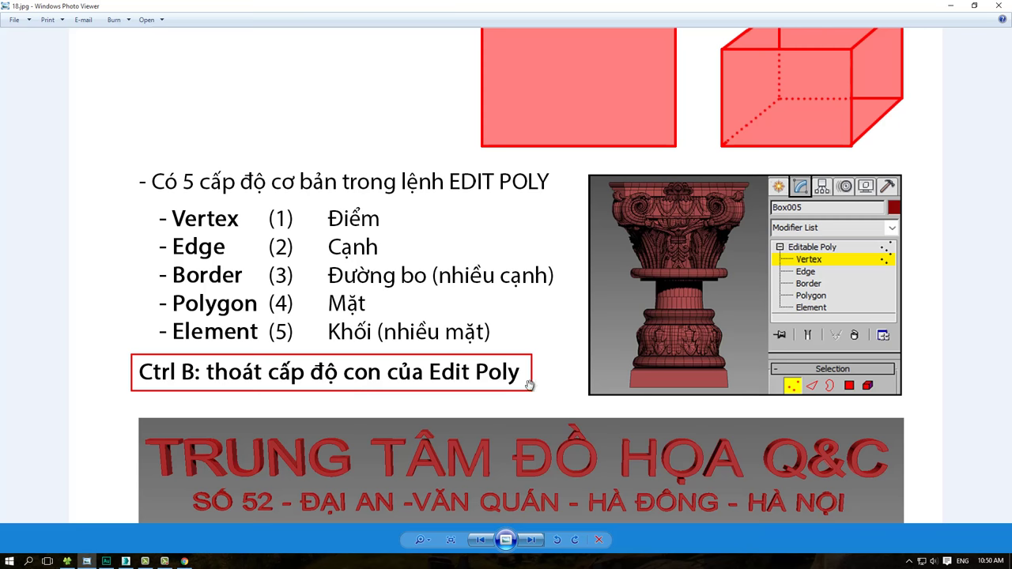
key(Escape)
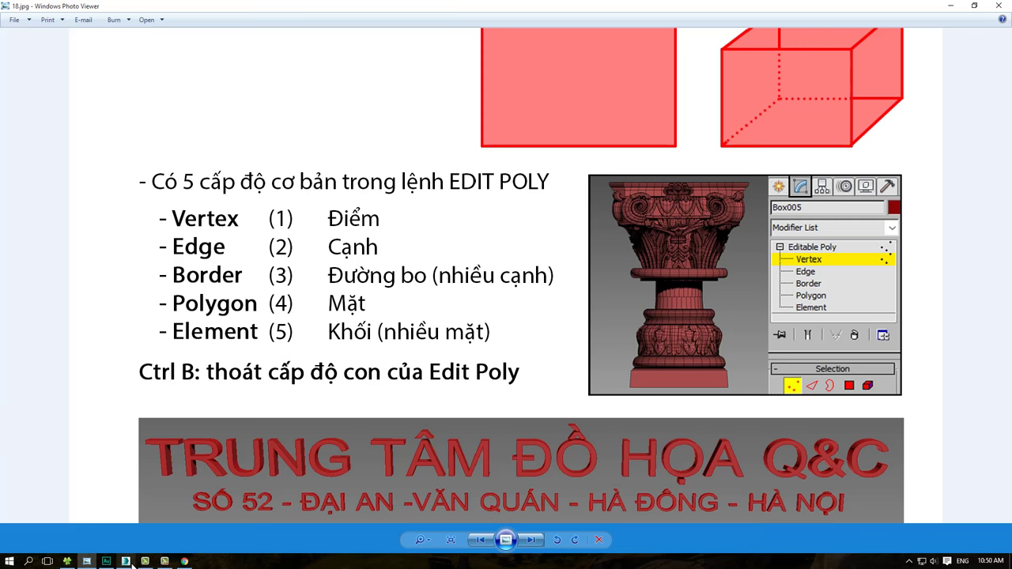
Box the line about exiting sub-levels, underline its Edit Poly part, clear it and return to 3ds Max
mouse_move(130, 348)
mouse_down()
mouse_move(350, 397)
mouse_move(543, 391)
mouse_up()
drag(424, 396, 534, 408)
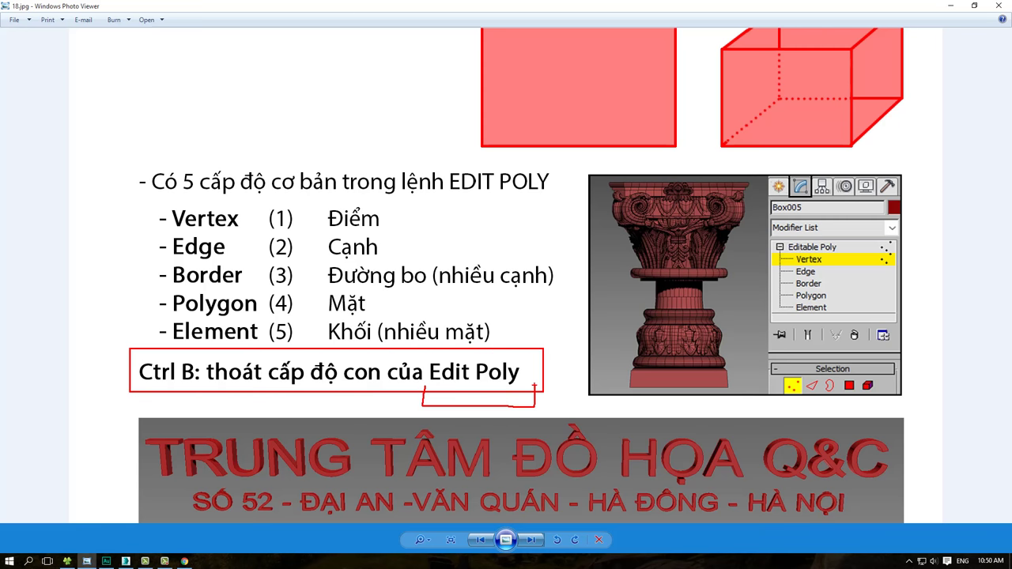
key(Escape)
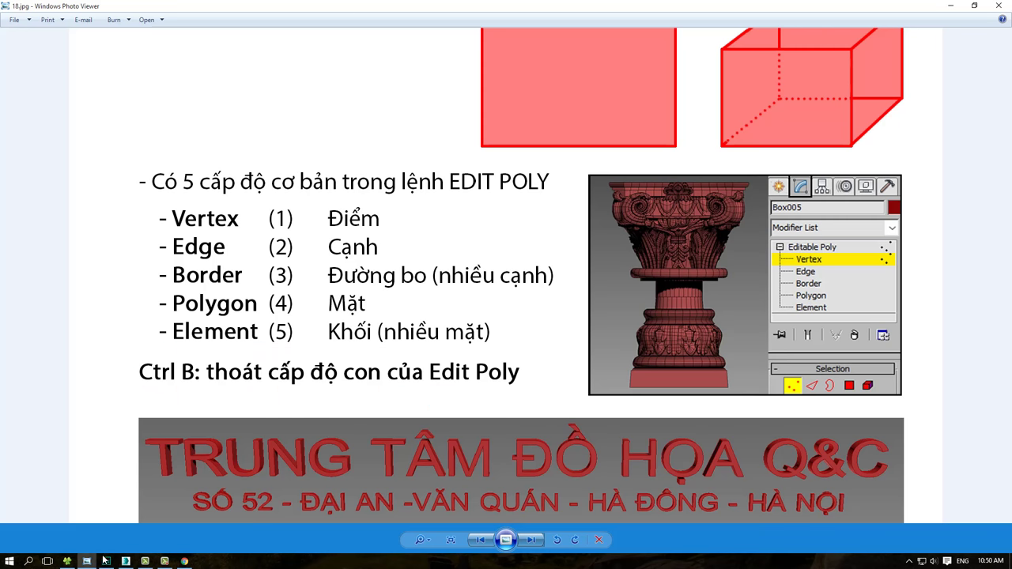
click(126, 561)
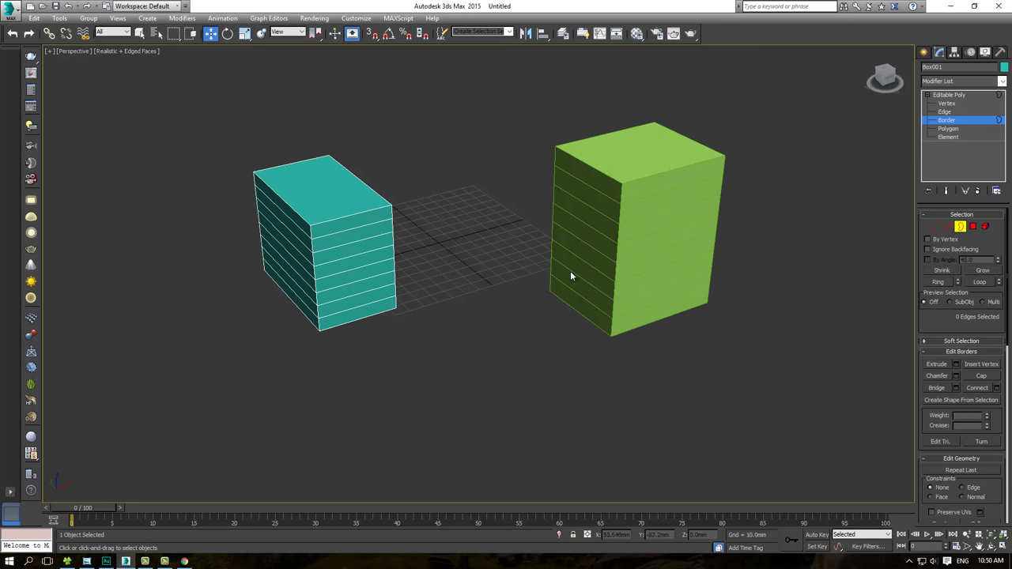
Exit Border with Ctrl+B, move green Box002 up and left, and reselect Box001
key(ctrl+b)
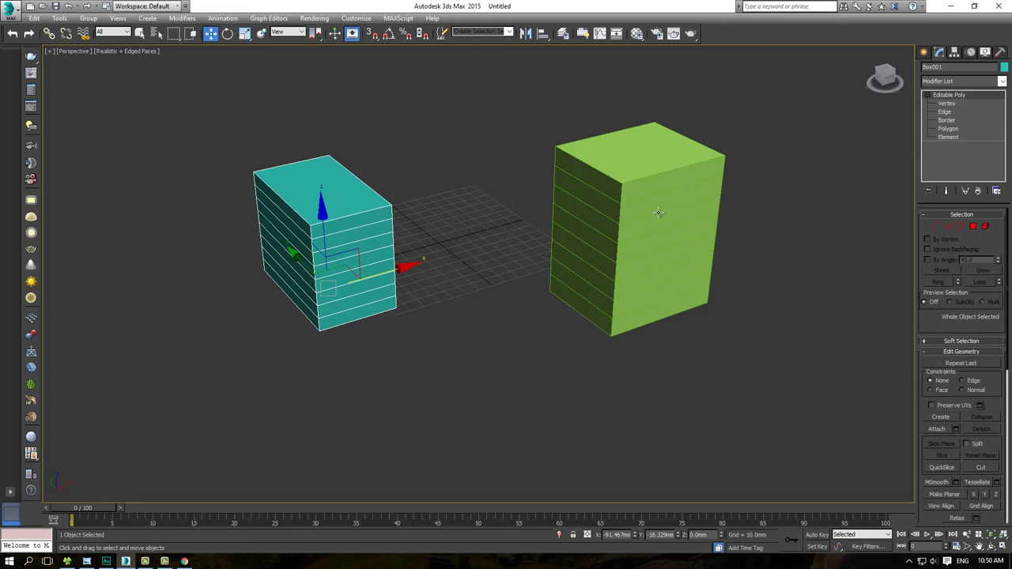
click(658, 212)
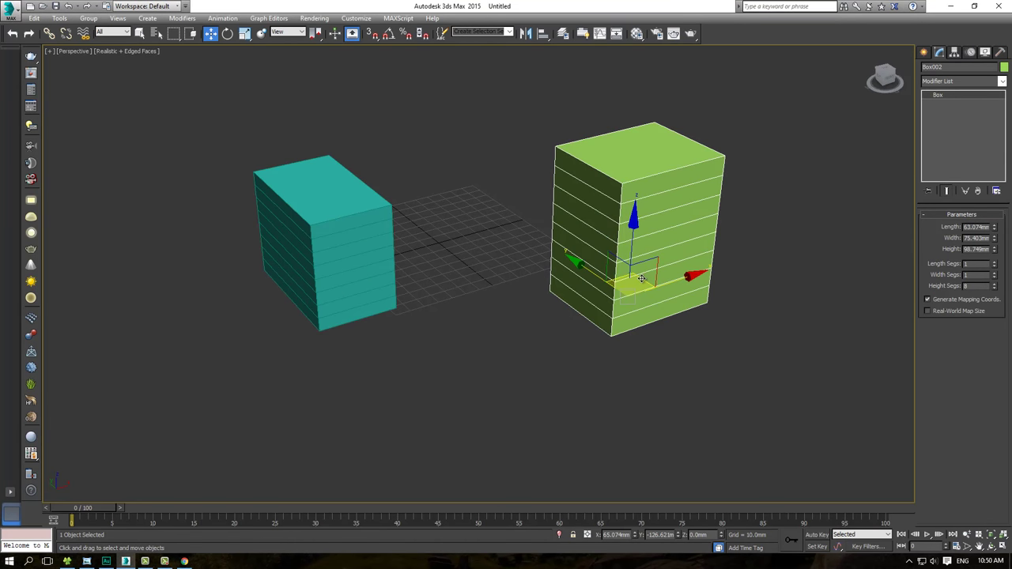
drag(645, 274, 626, 240)
click(325, 273)
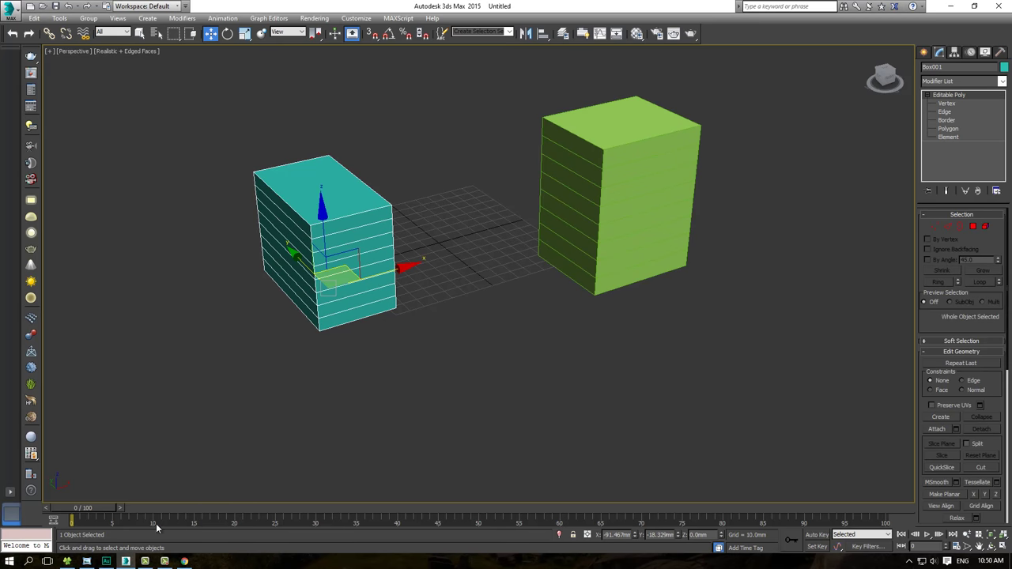
click(87, 561)
scroll(407, 180, down, 2)
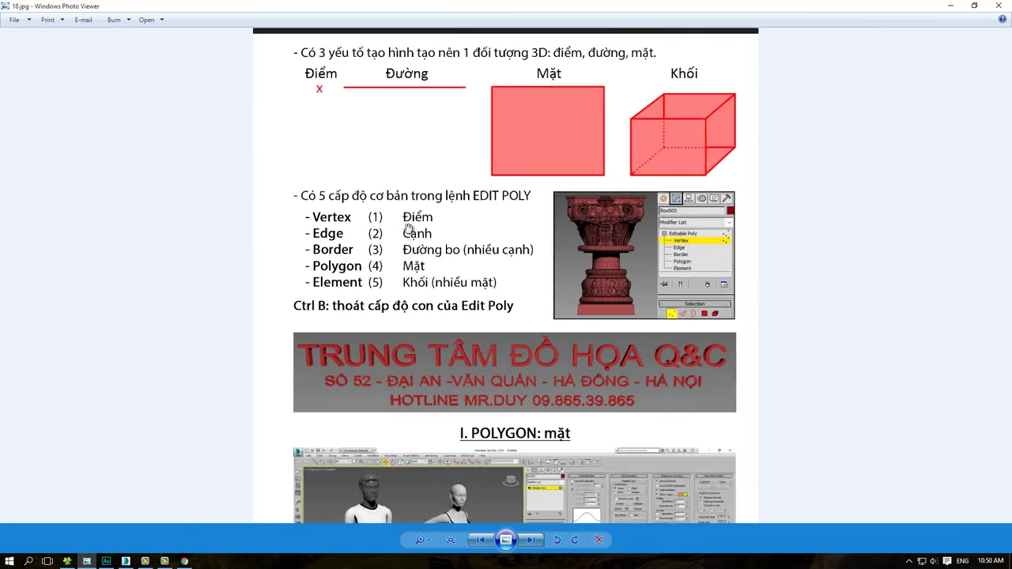
Scroll 18.jpg to the I. POLYGON: mặt section and its two-figure 3ds Max screenshot
drag(389, 460, 389, 411)
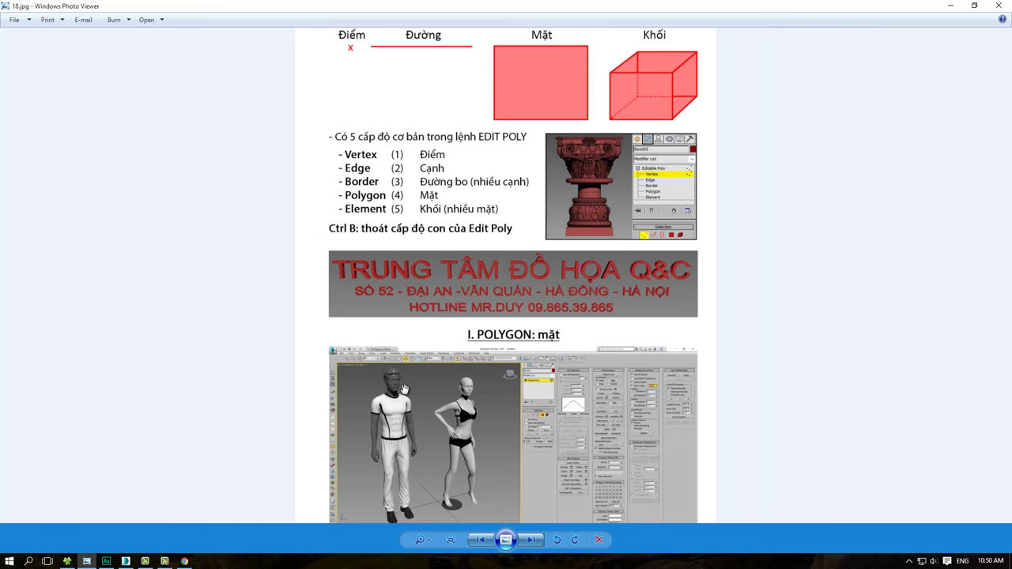
scroll(501, 418, up, 1)
drag(502, 417, 502, 300)
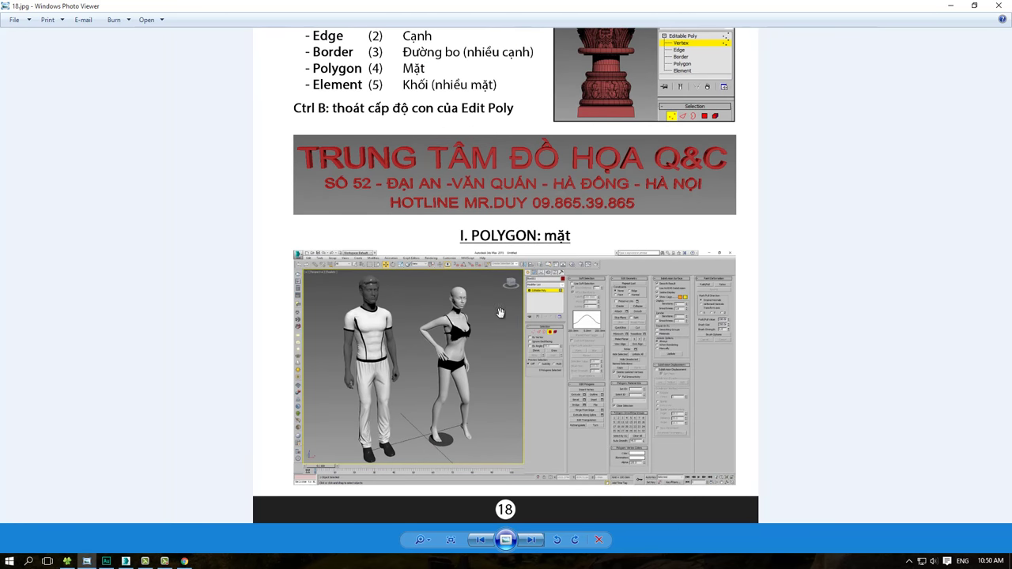